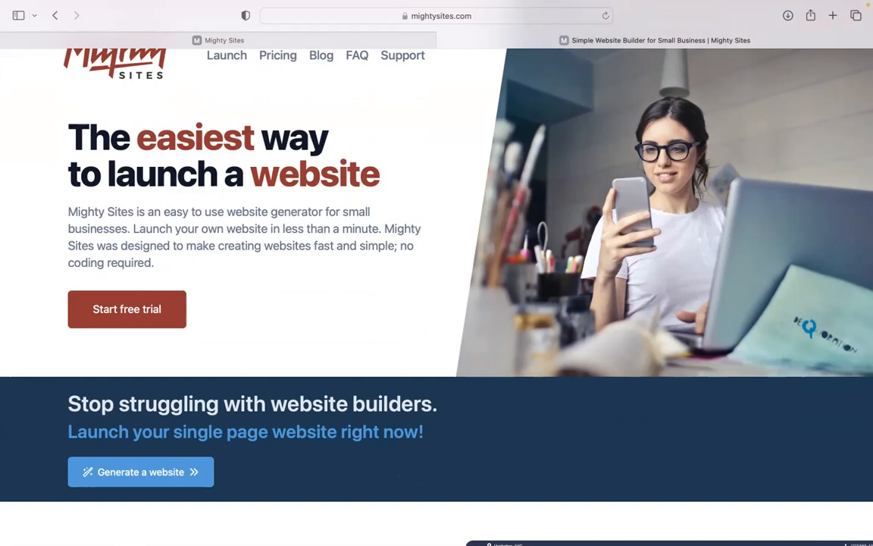
# Browse the mightysites.com homepage, then return to the app's 'Let's build another site!' page.
pyautogui.scroll(-2, 437, 288)
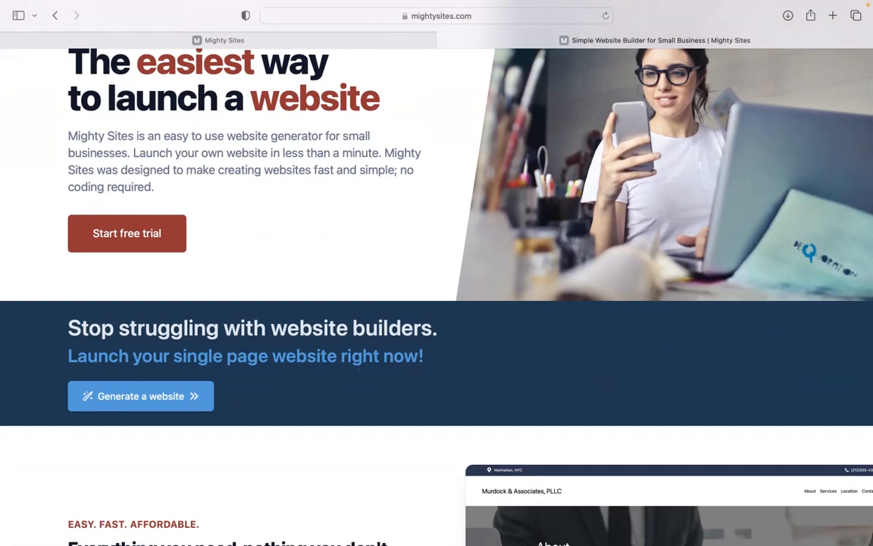
pyautogui.scroll(-1, 436, 288)
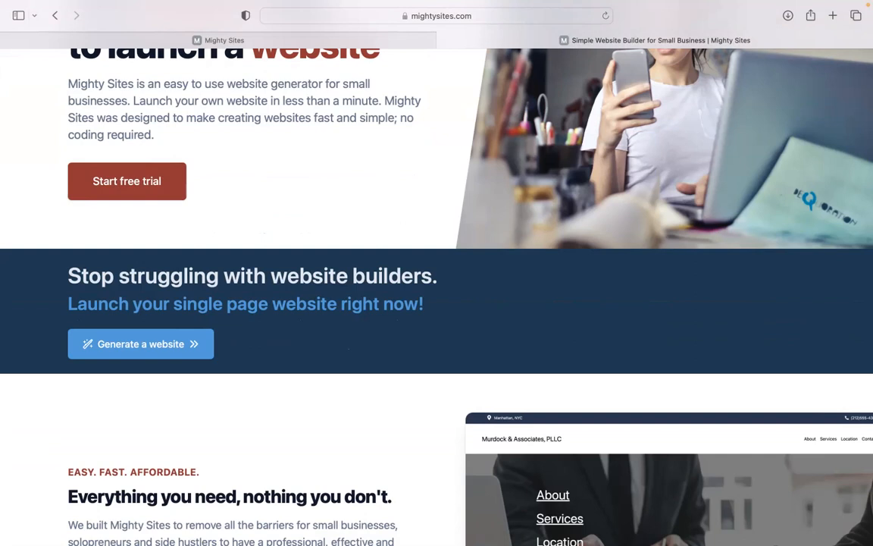
pyautogui.scroll(-1, 436, 288)
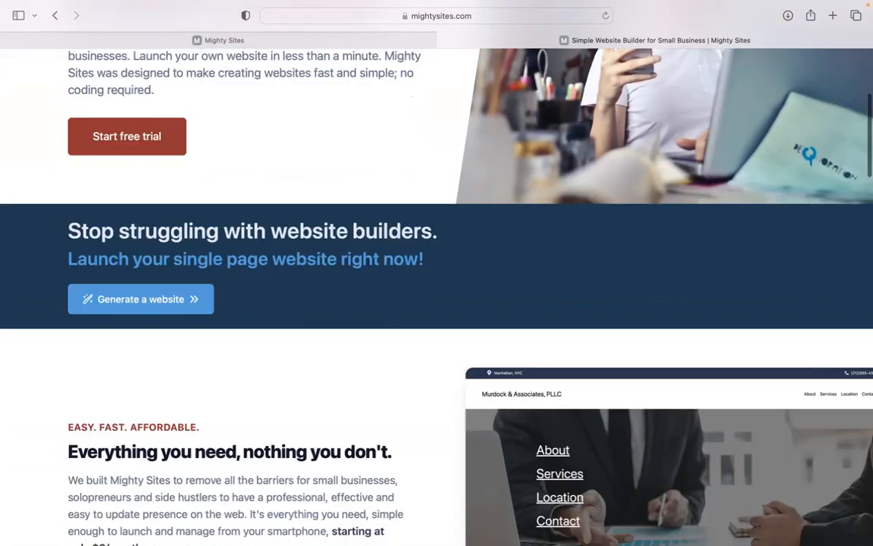
pyautogui.scroll(-1, 436, 288)
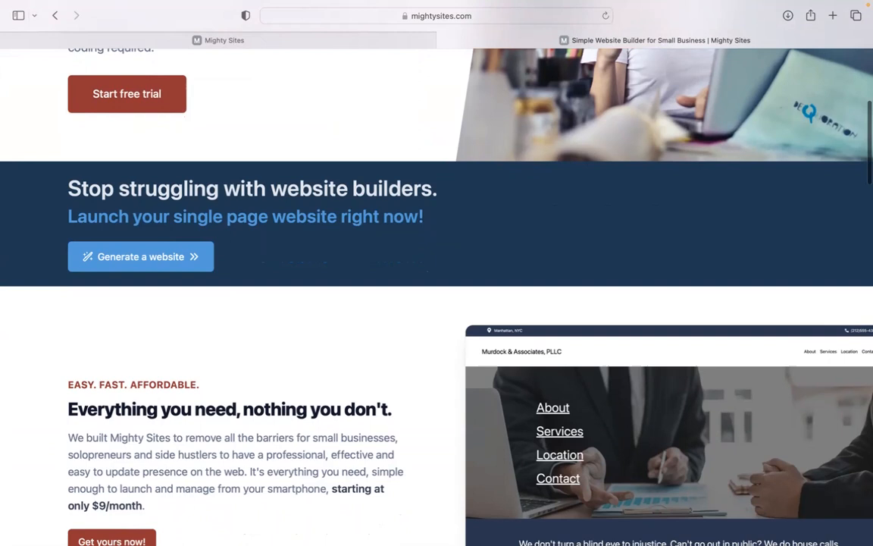
pyautogui.scroll(-5, 437, 288)
pyautogui.scroll(-5, 436, 288)
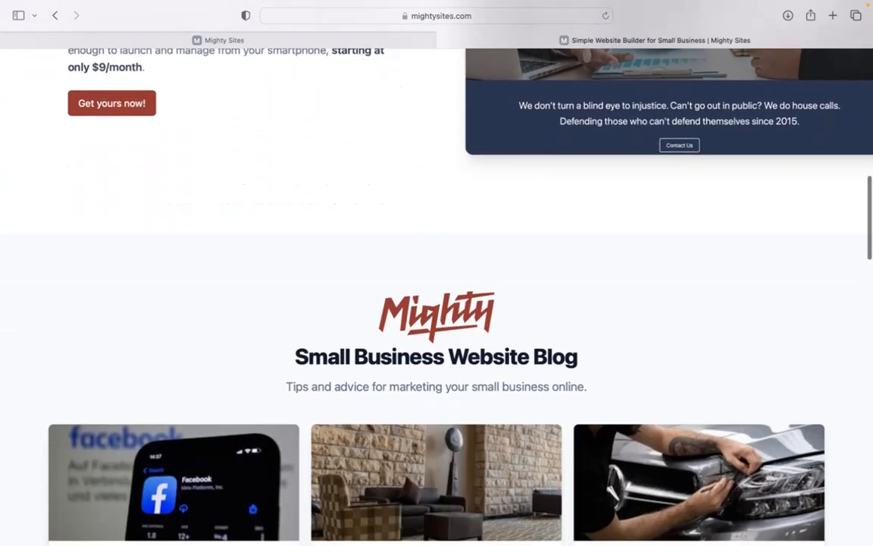
pyautogui.scroll(-5, 437, 288)
pyautogui.scroll(-5, 436, 288)
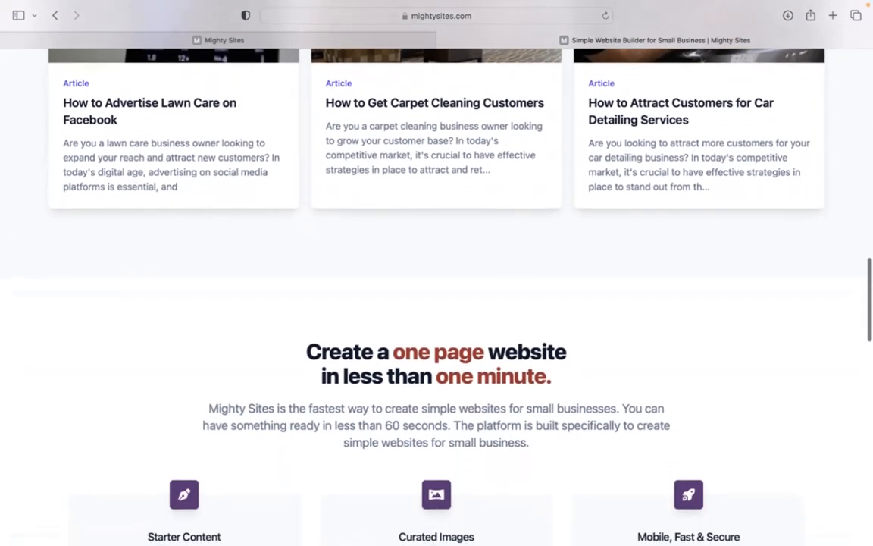
pyautogui.scroll(-5, 437, 288)
pyautogui.scroll(-1, 437, 288)
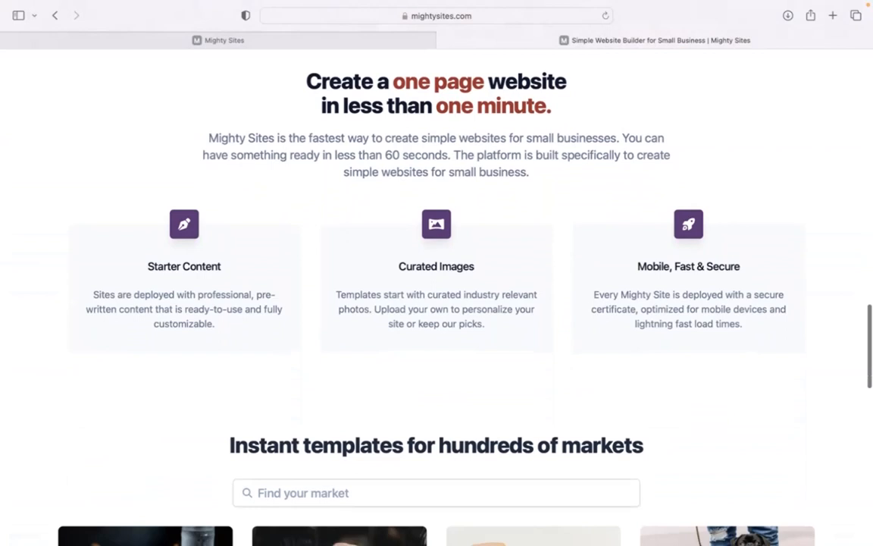
pyautogui.moveTo(348, 69); pyautogui.dragTo(594, 96)
pyautogui.click(345, 47)
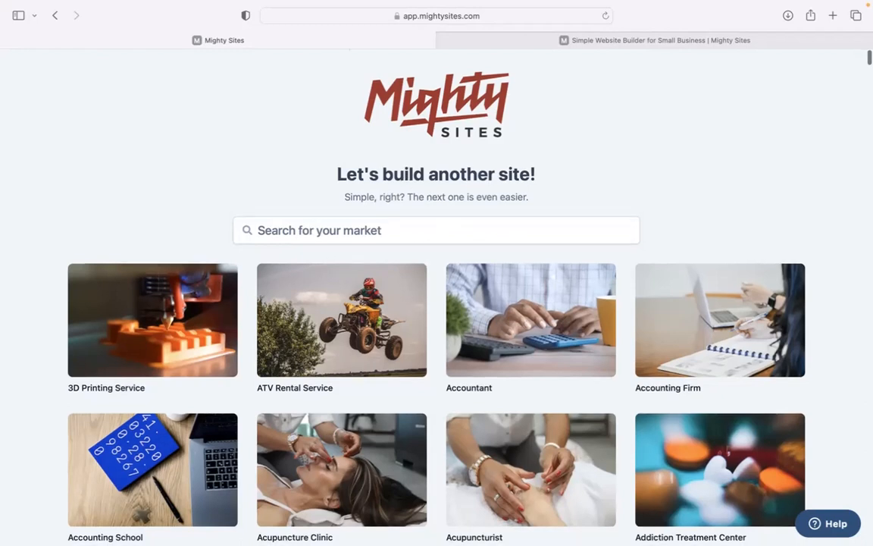
# Browse the template grid, then search the markets for 'tool rent'.
pyautogui.scroll(-5, 286, 200)
pyautogui.scroll(-7, 436, 296)
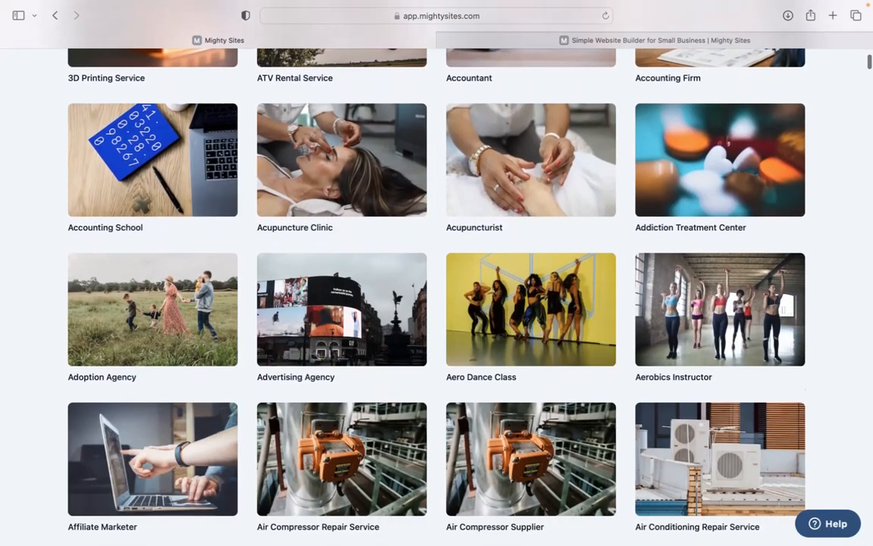
pyautogui.scroll(-5, 437, 296)
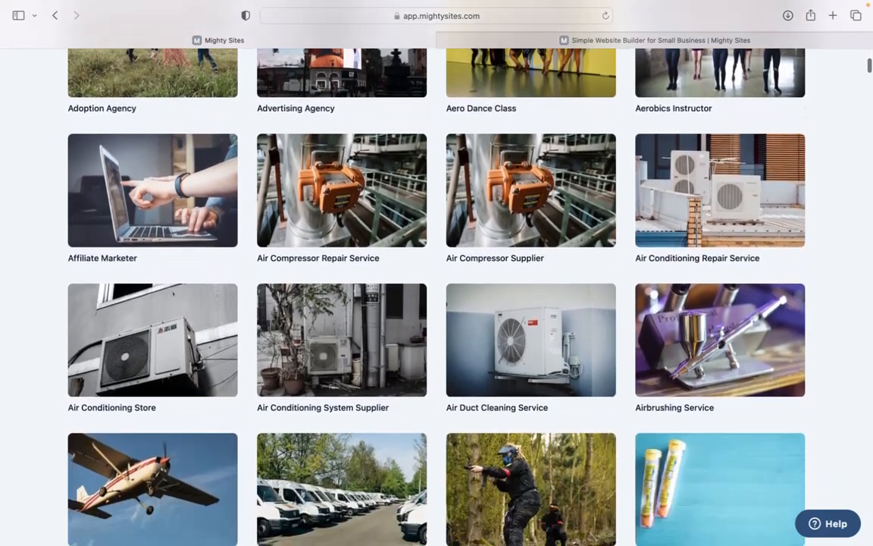
pyautogui.scroll(15, 321, 246)
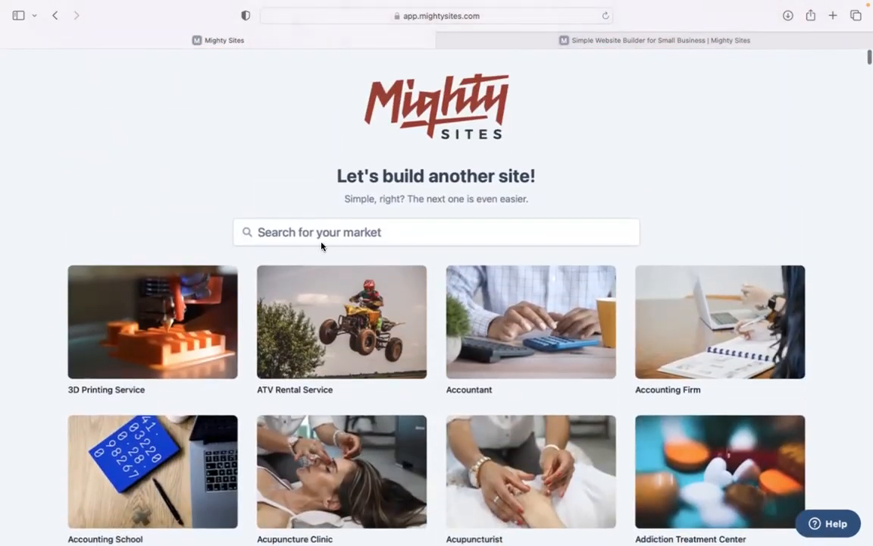
pyautogui.click(321, 234)
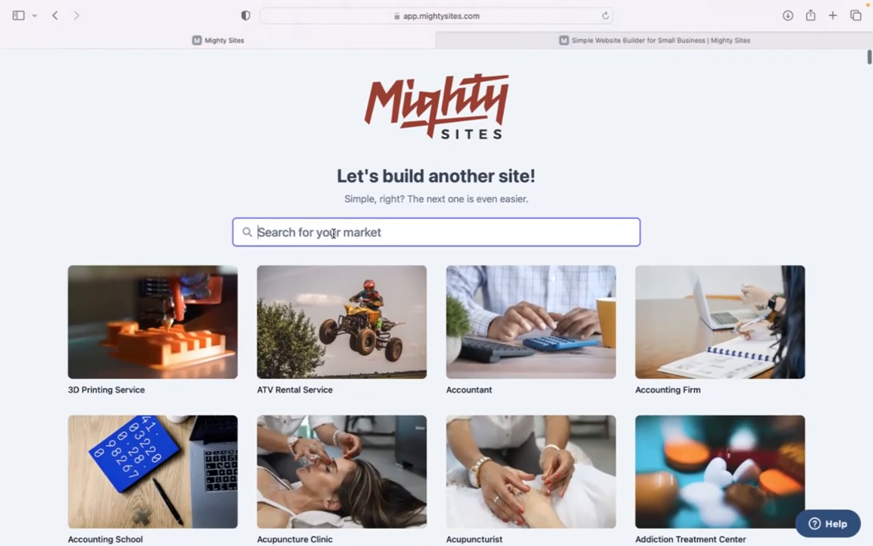
pyautogui.write('tool rent')
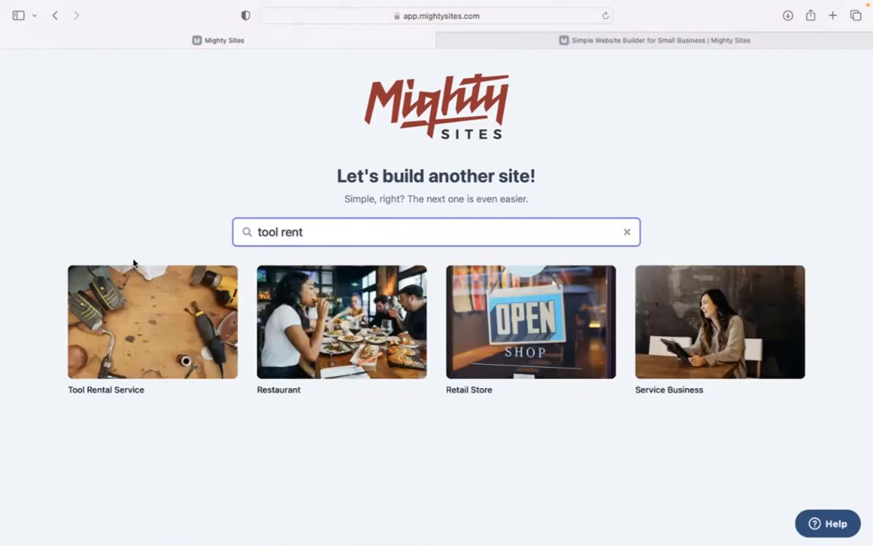
# Create a Tool Rental Service site for 'Tools On Demand' in Denver, Colorado, business type Service.
pyautogui.click(152, 346)
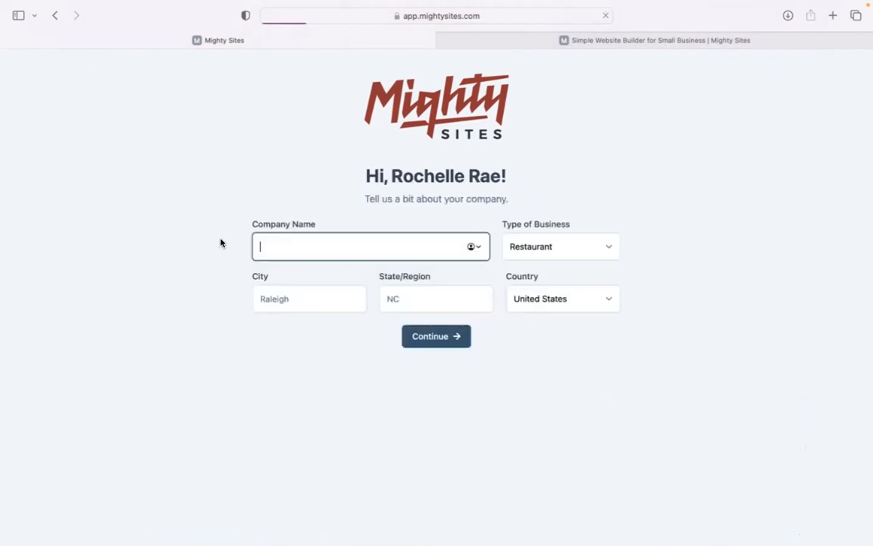
pyautogui.write('Tools On Demand')
pyautogui.click(301, 298)
pyautogui.write('D')
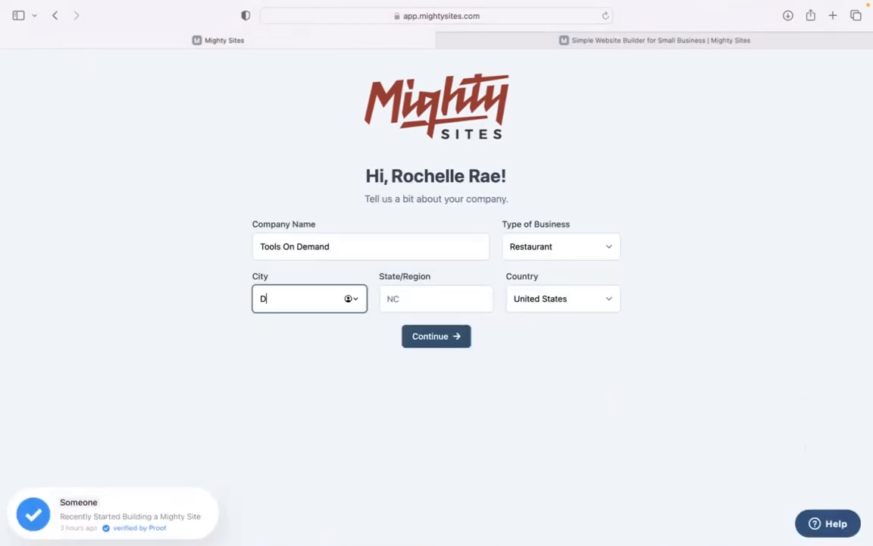
pyautogui.click(425, 296)
pyautogui.write('Colorado')
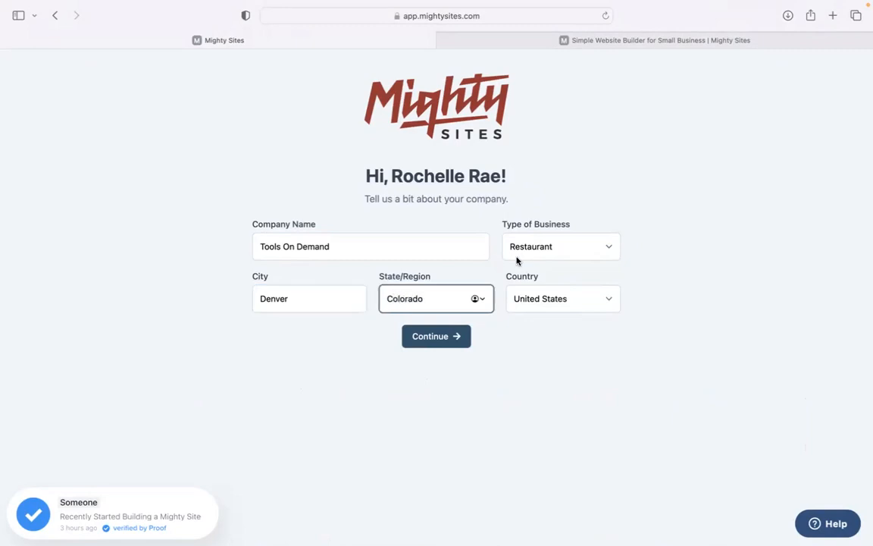
pyautogui.click(518, 257)
pyautogui.click(524, 267)
pyautogui.click(460, 345)
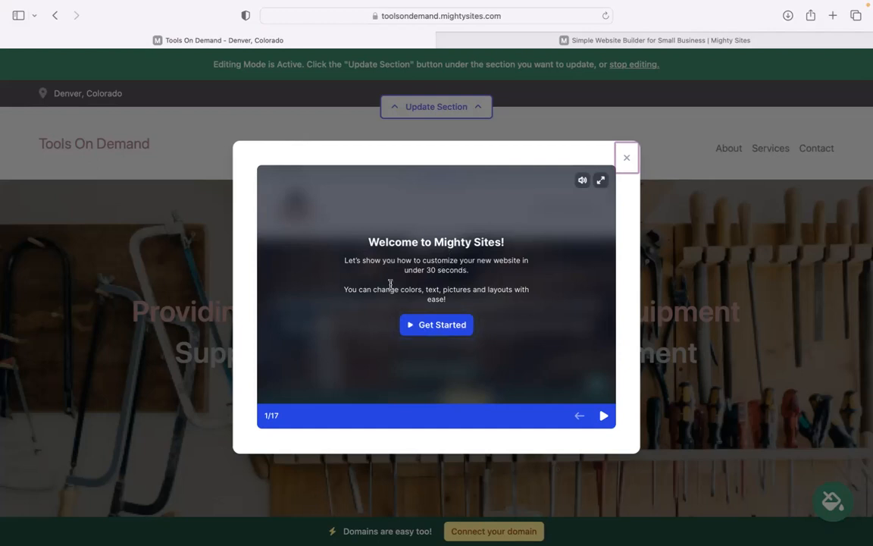
pyautogui.click(605, 415)
pyautogui.click(605, 416)
pyautogui.click(605, 416)
pyautogui.click(605, 416)
pyautogui.click(605, 415)
pyautogui.click(626, 157)
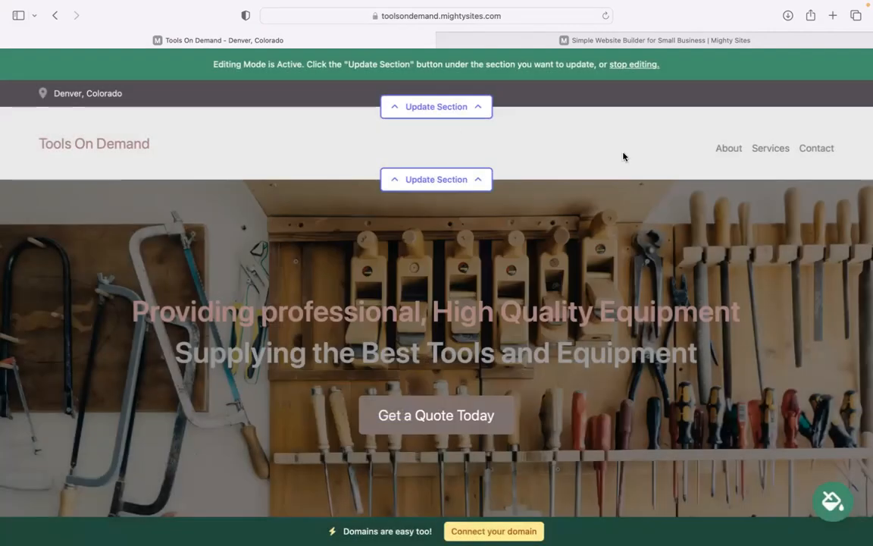
pyautogui.scroll(-10, 476, 255)
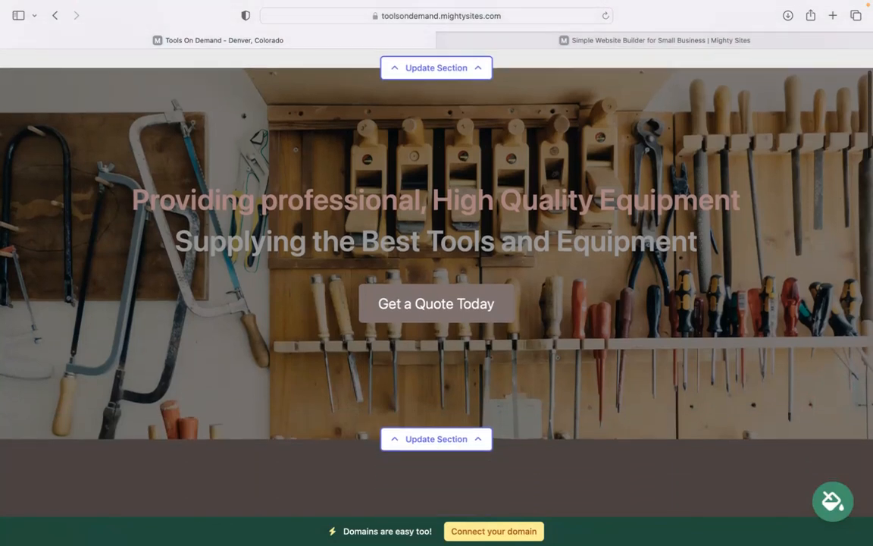
pyautogui.scroll(-5, 475, 255)
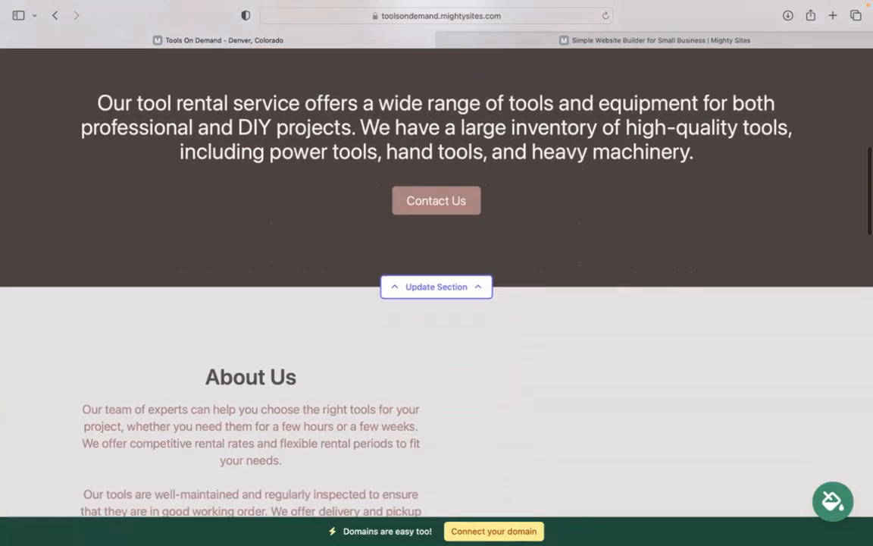
pyautogui.scroll(4, 475, 255)
pyautogui.scroll(8, 495, 361)
pyautogui.scroll(-6, 496, 361)
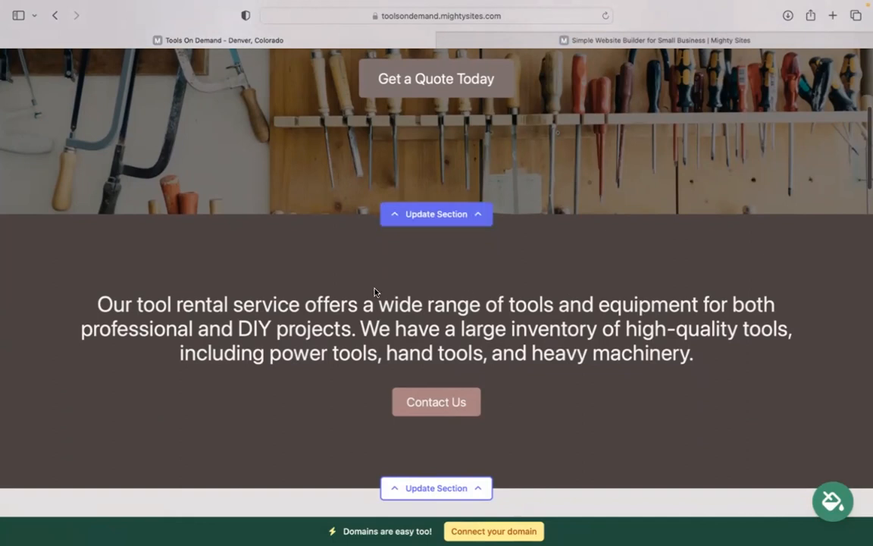
pyautogui.scroll(-10, 375, 292)
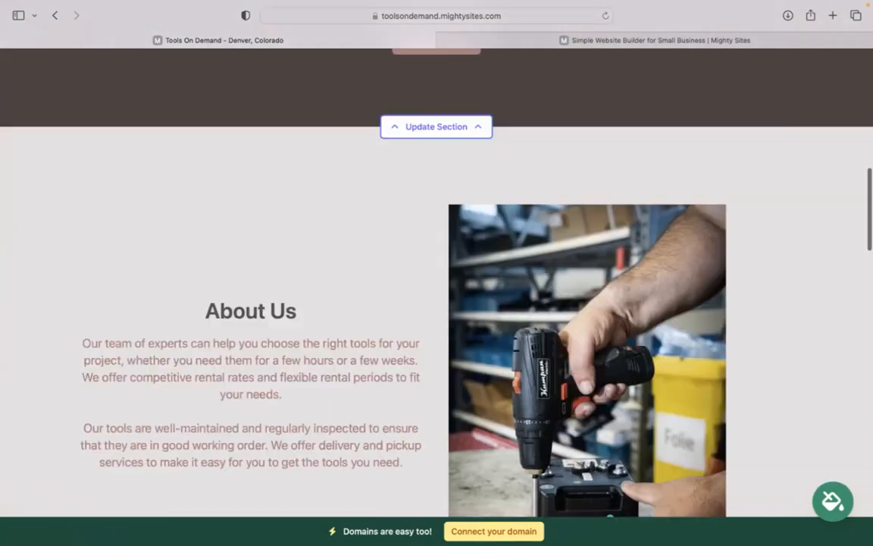
pyautogui.scroll(-3, 540, 293)
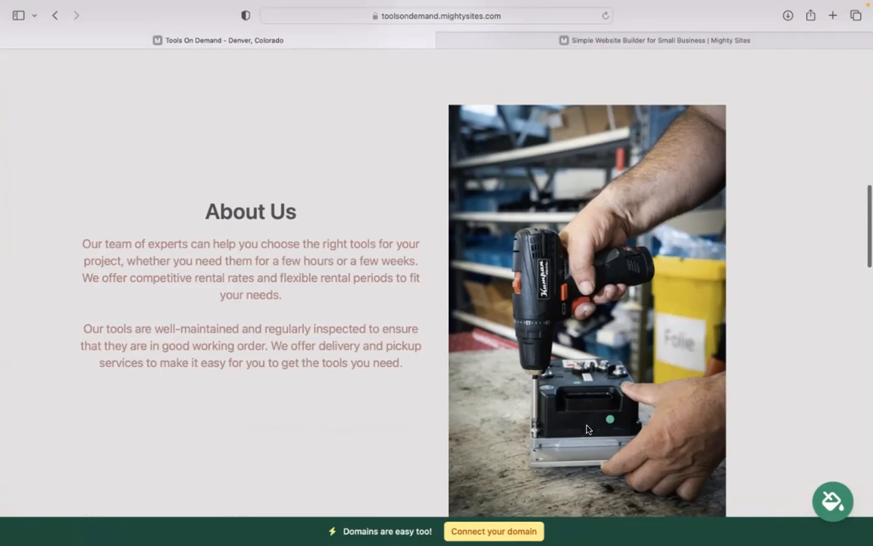
pyautogui.scroll(-15, 437, 281)
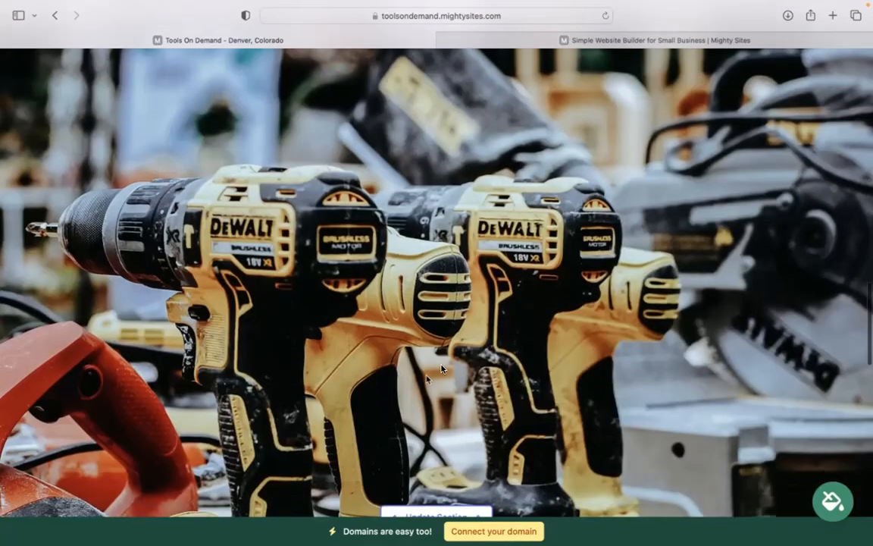
pyautogui.scroll(-8, 519, 362)
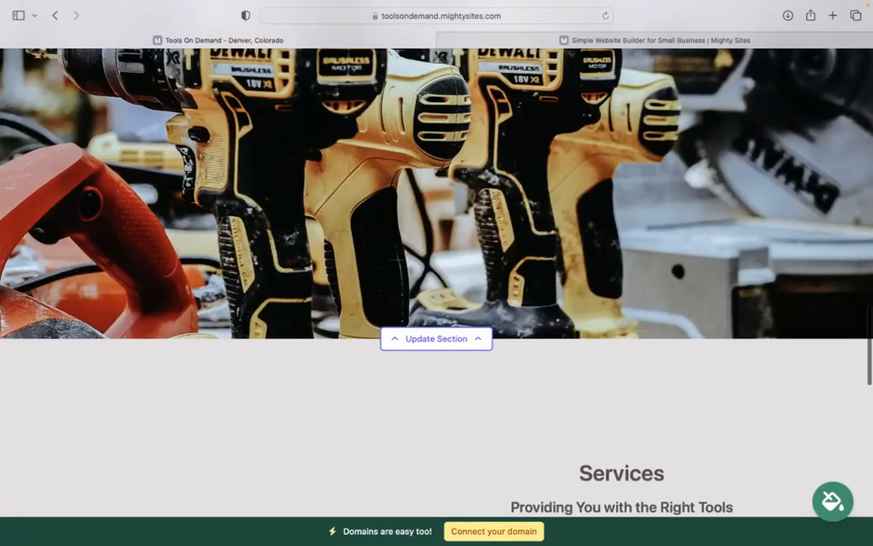
pyautogui.scroll(7, 649, 265)
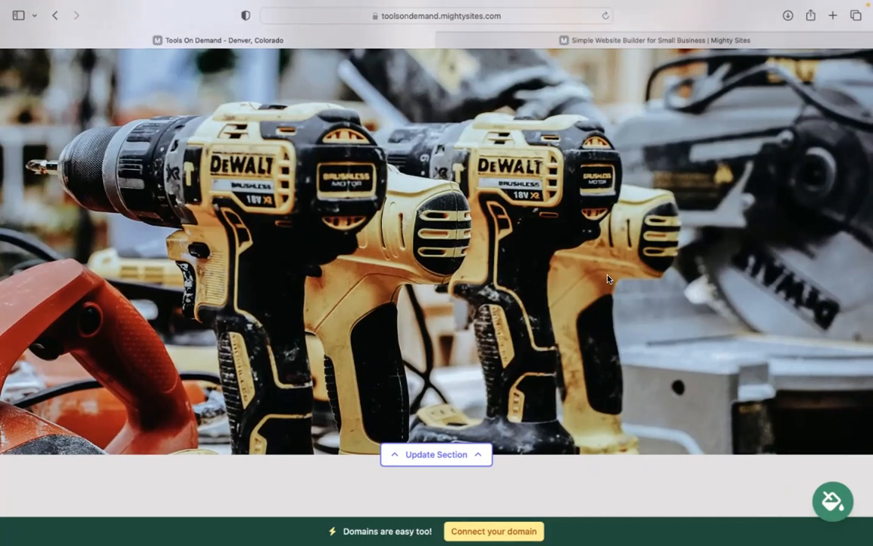
pyautogui.scroll(-10, 661, 226)
pyautogui.moveTo(583, 167); pyautogui.dragTo(697, 475)
pyautogui.click(680, 460)
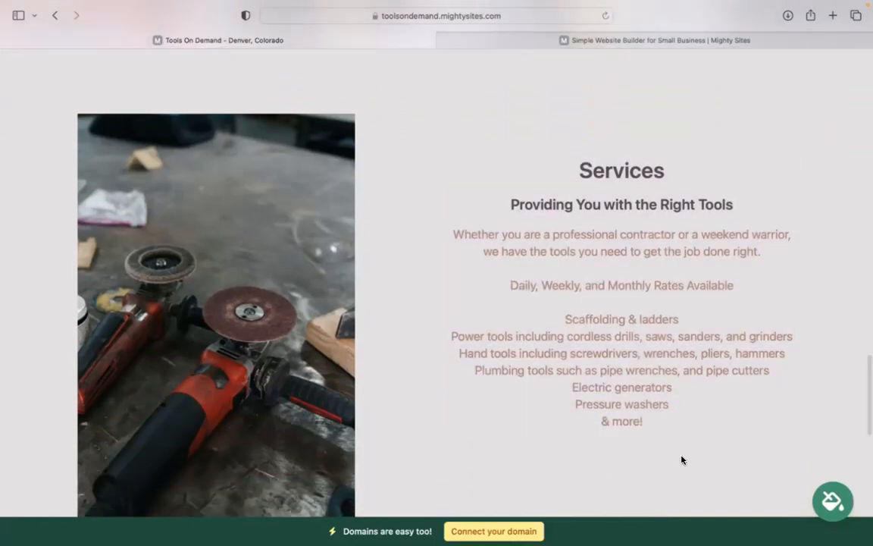
pyautogui.scroll(-2, 681, 460)
pyautogui.moveTo(541, 253); pyautogui.dragTo(618, 413)
pyautogui.click(618, 413)
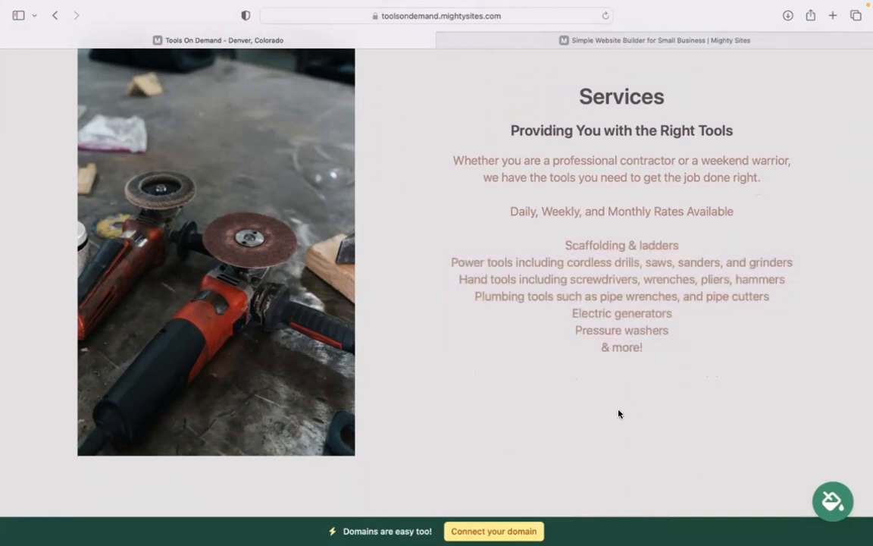
pyautogui.scroll(-15, 556, 367)
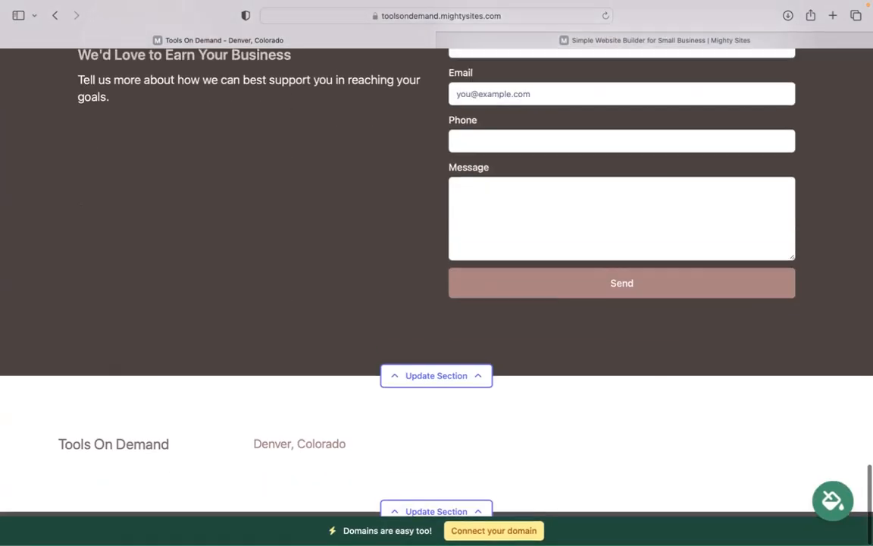
pyautogui.scroll(15, 436, 265)
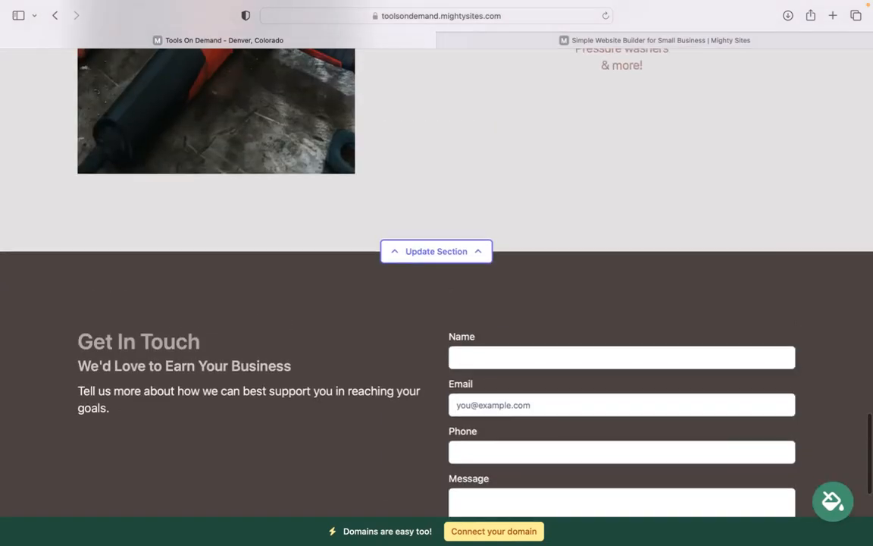
pyautogui.scroll(10, 437, 266)
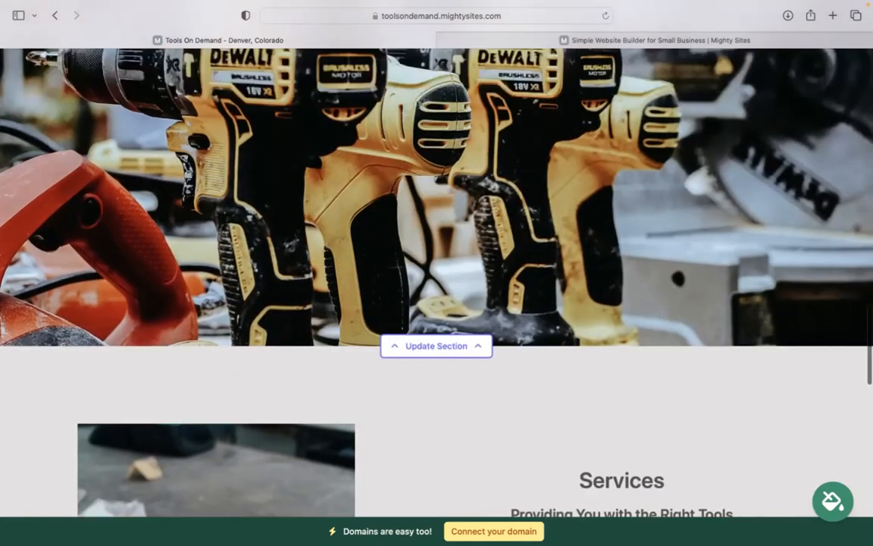
pyautogui.scroll(15, 436, 265)
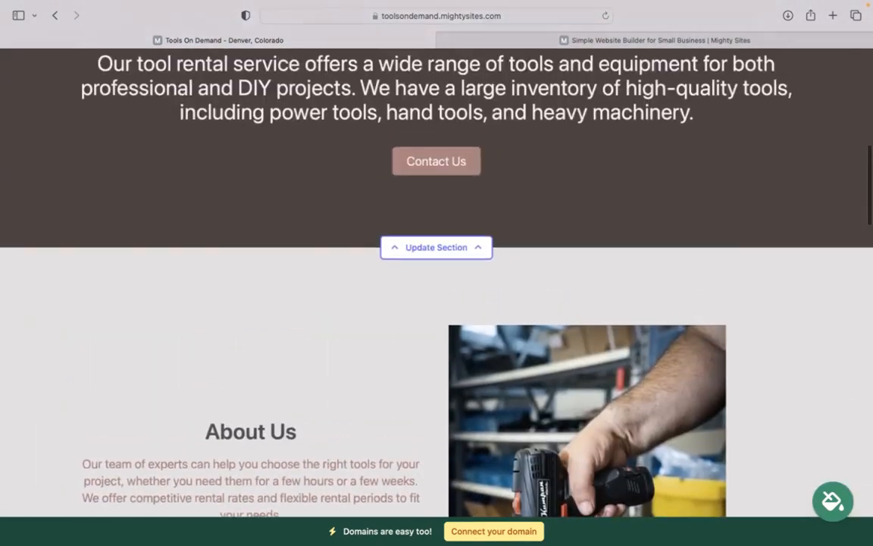
pyautogui.scroll(5, 436, 265)
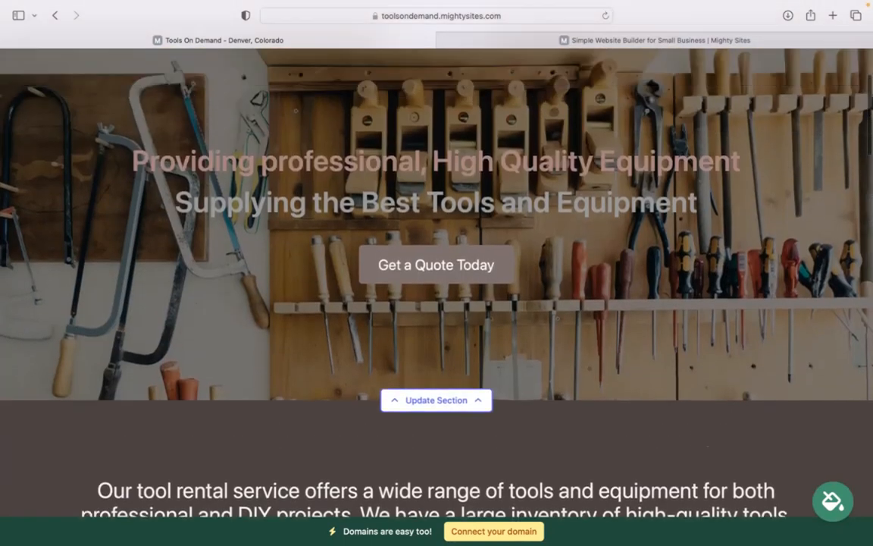
pyautogui.scroll(5, 437, 265)
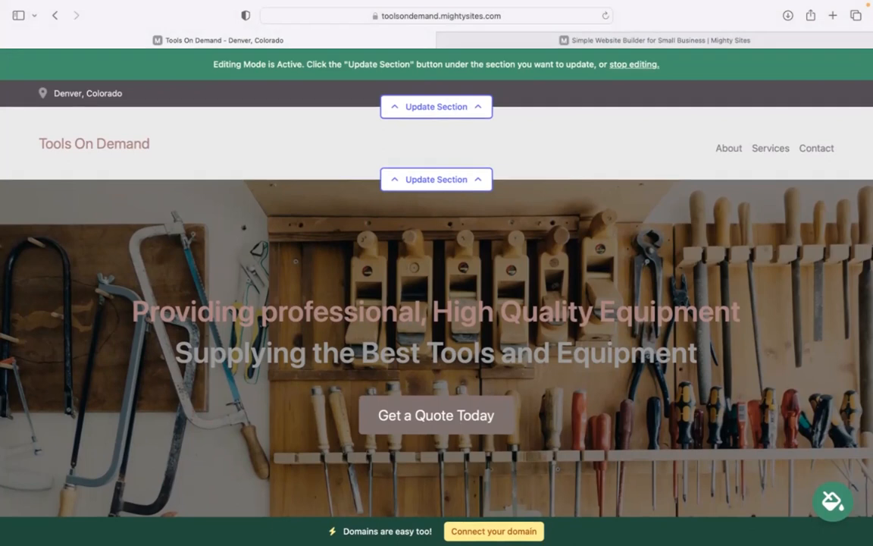
# Enter the business email, set to show on the site, and the business phone number.
pyautogui.click(439, 108)
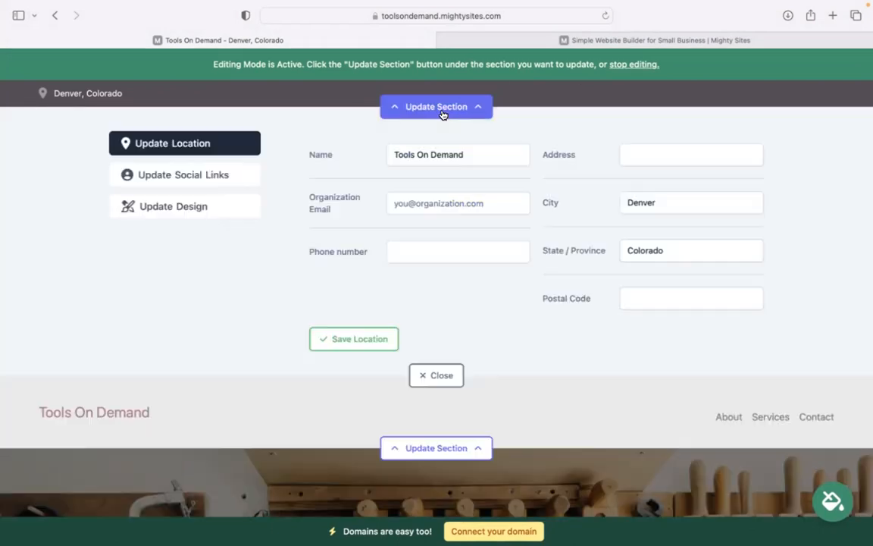
pyautogui.click(431, 203)
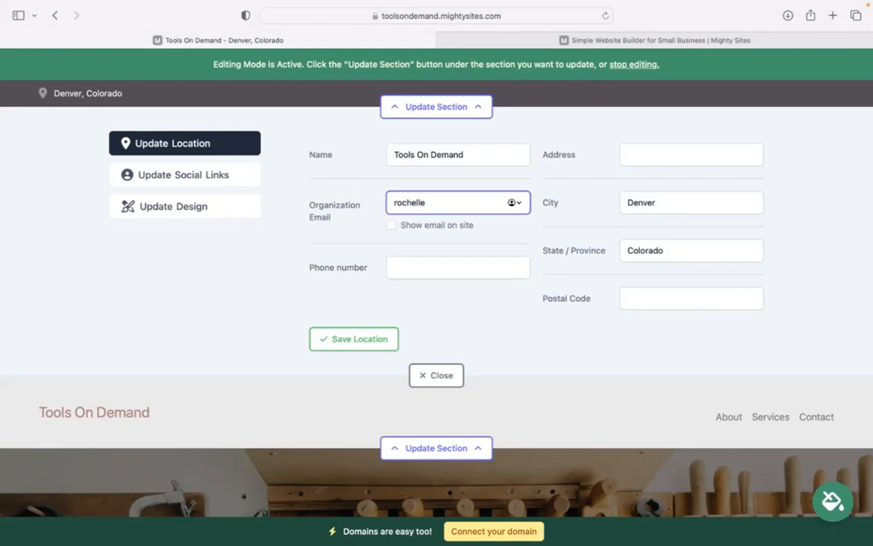
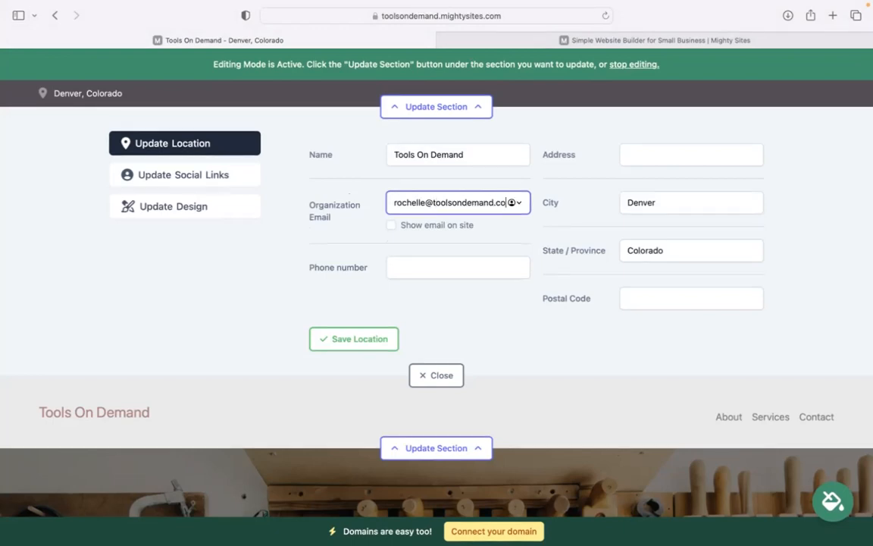
pyautogui.click(392, 225)
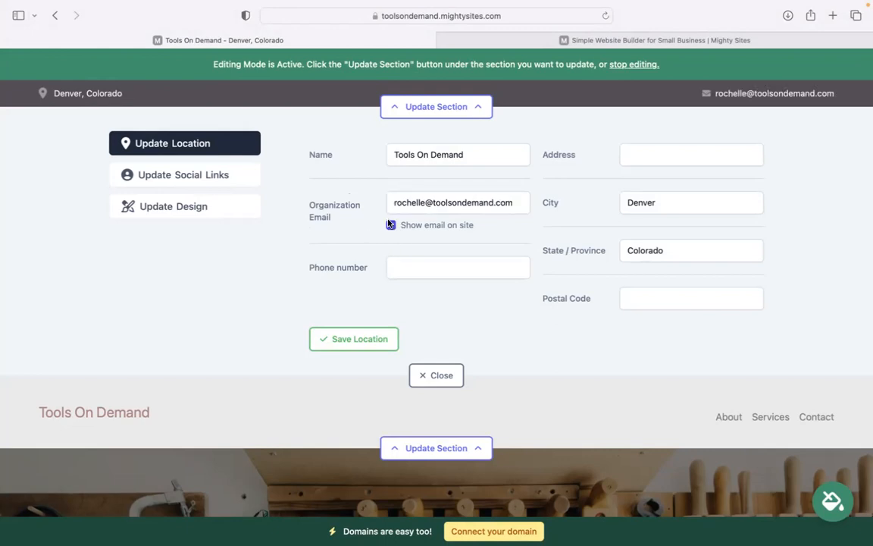
pyautogui.click(437, 270)
pyautogui.write('494-39393')
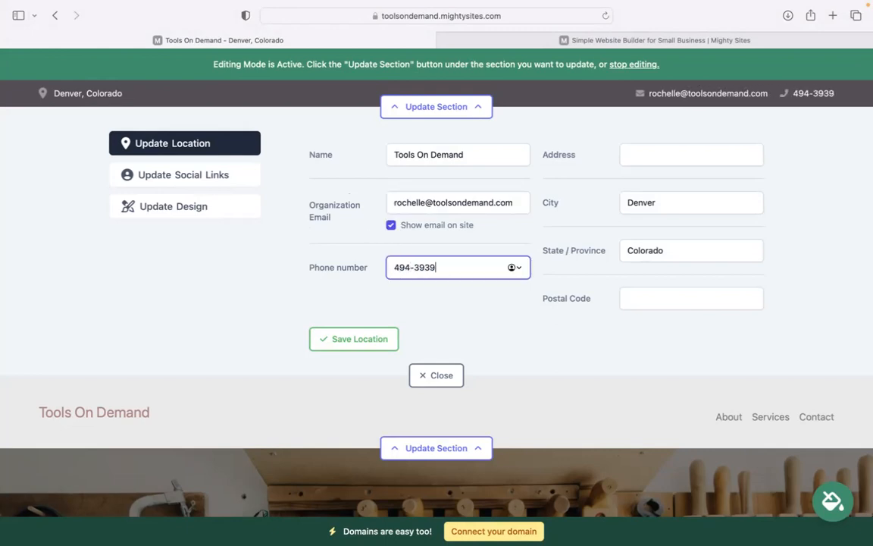
# Enter the business street address and postal code, then save the location details.
pyautogui.click(664, 159)
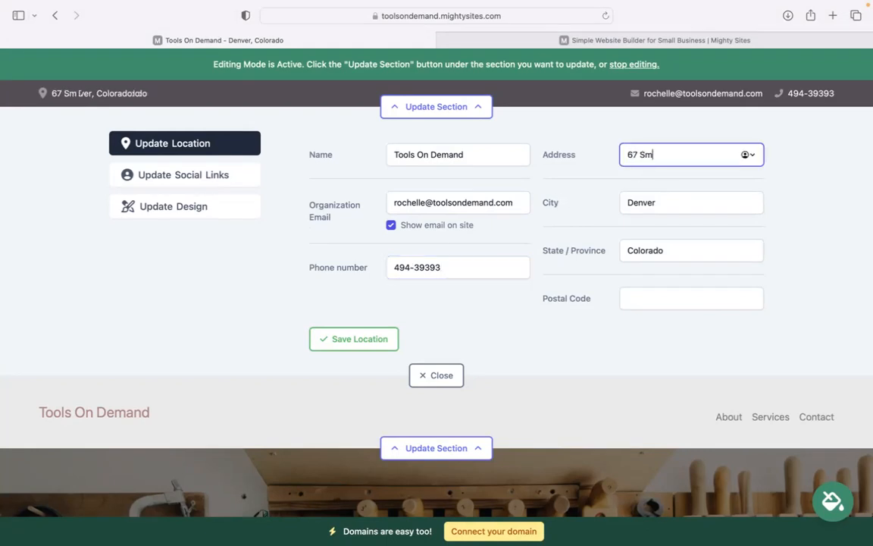
pyautogui.click(678, 298)
pyautogui.write('403823')
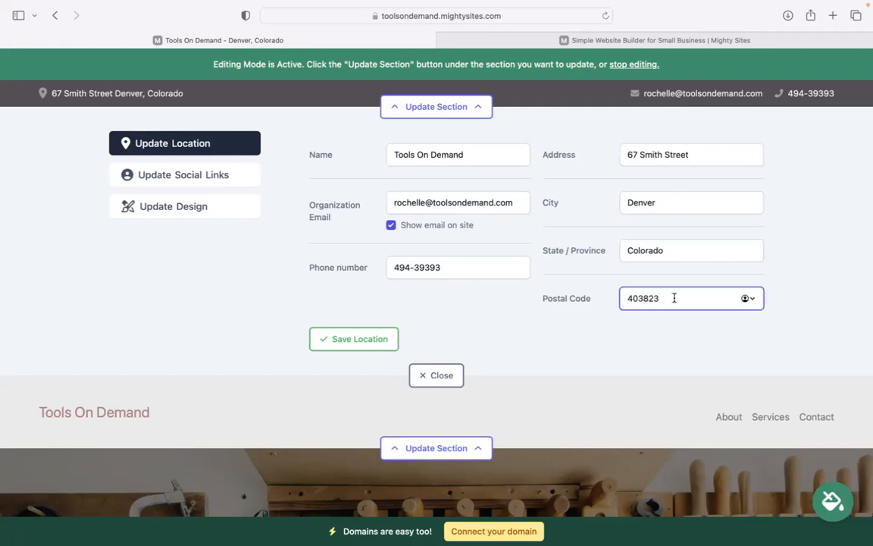
pyautogui.click(376, 338)
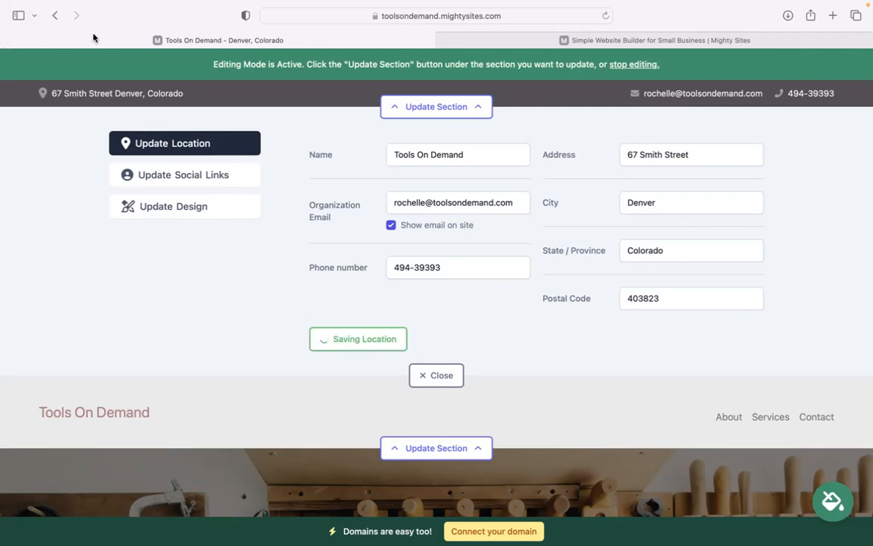
pyautogui.click(186, 170)
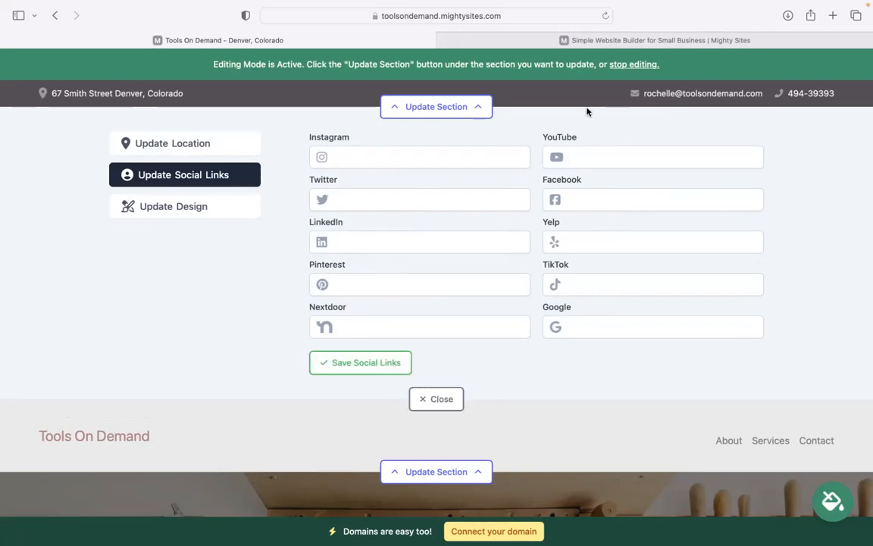
# Save the empty social links and close the header editor.
pyautogui.click(399, 365)
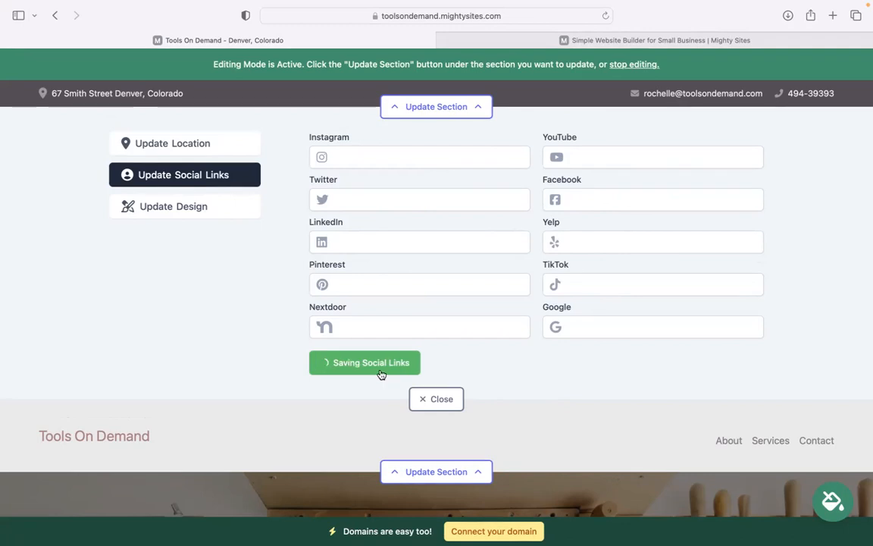
pyautogui.scroll(-1, 445, 143)
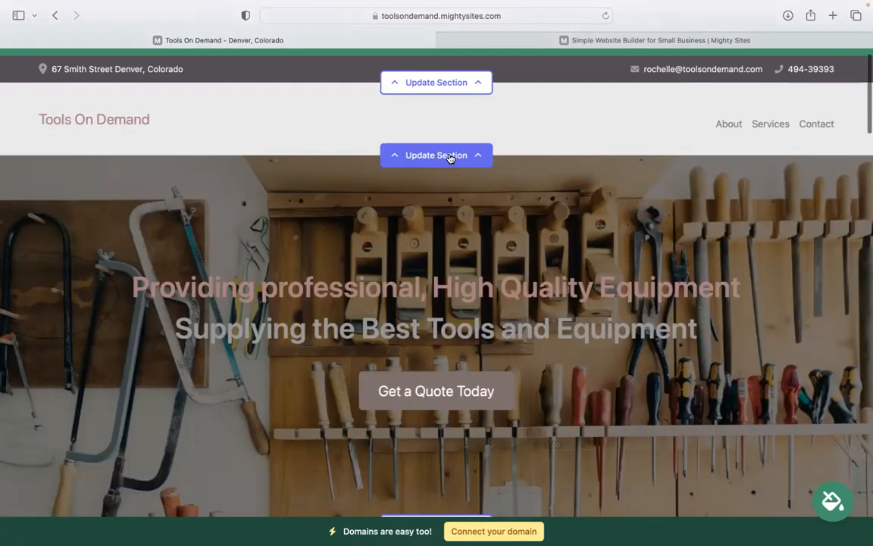
# Upload 'Mighty Sites Logo YouTube.png' as the header logo and save it.
pyautogui.click(446, 152)
pyautogui.click(418, 223)
pyautogui.click(373, 280)
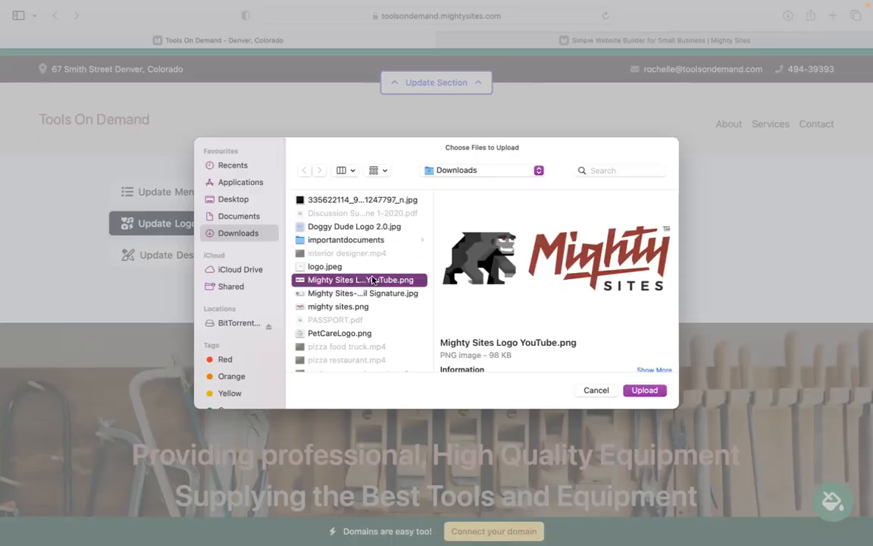
pyautogui.click(645, 390)
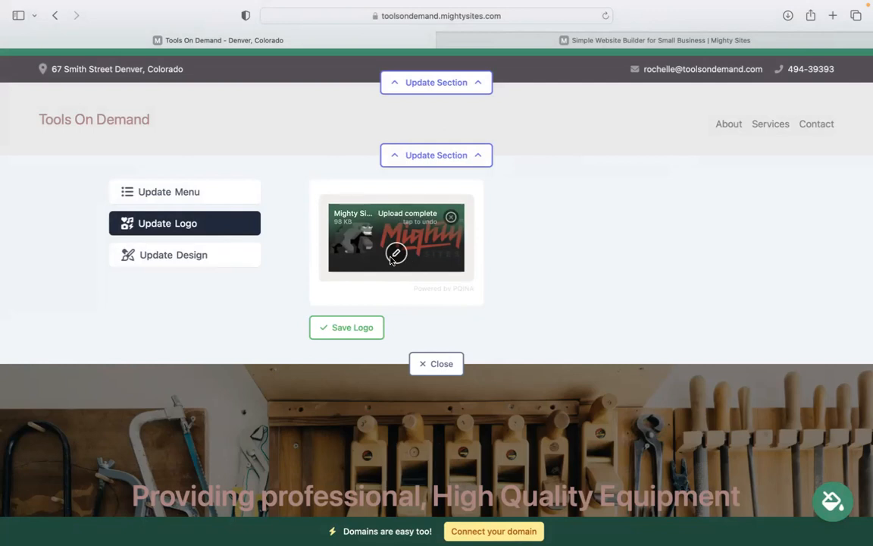
pyautogui.click(345, 327)
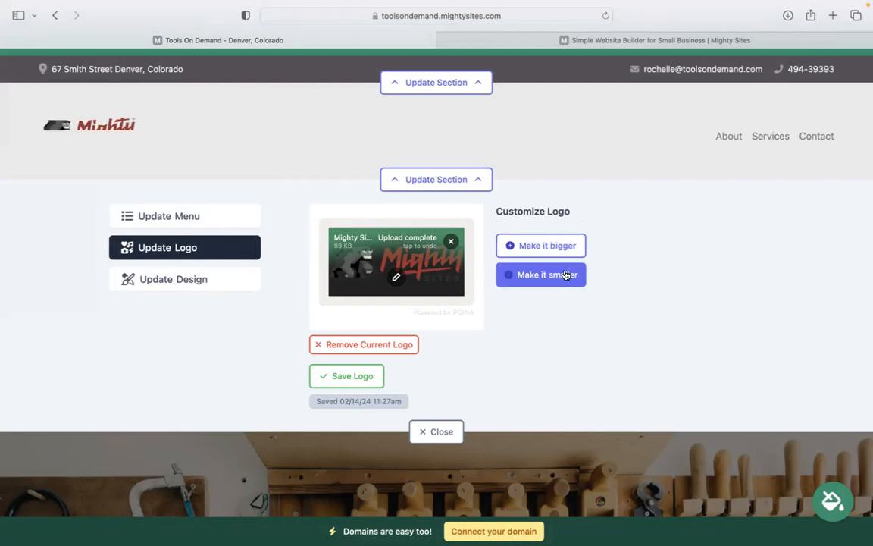
pyautogui.click(436, 432)
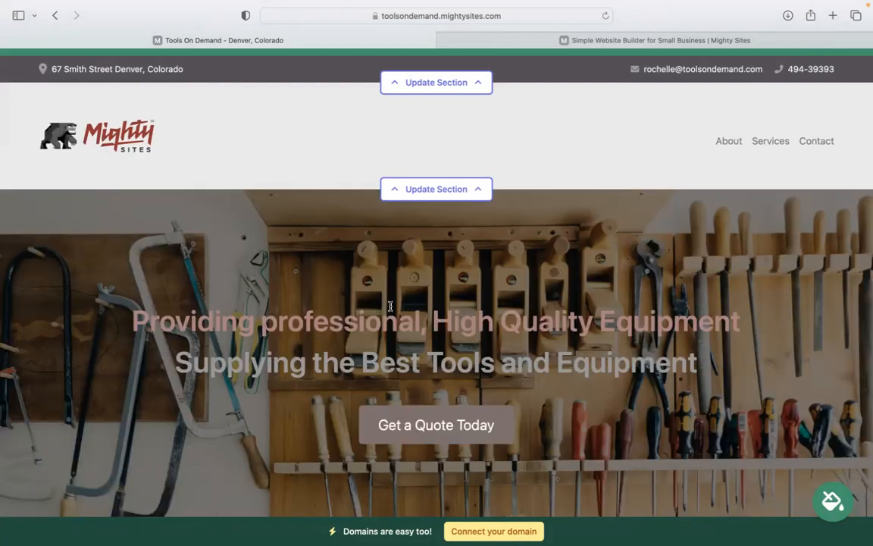
pyautogui.scroll(-10, 390, 305)
pyautogui.scroll(1, 377, 307)
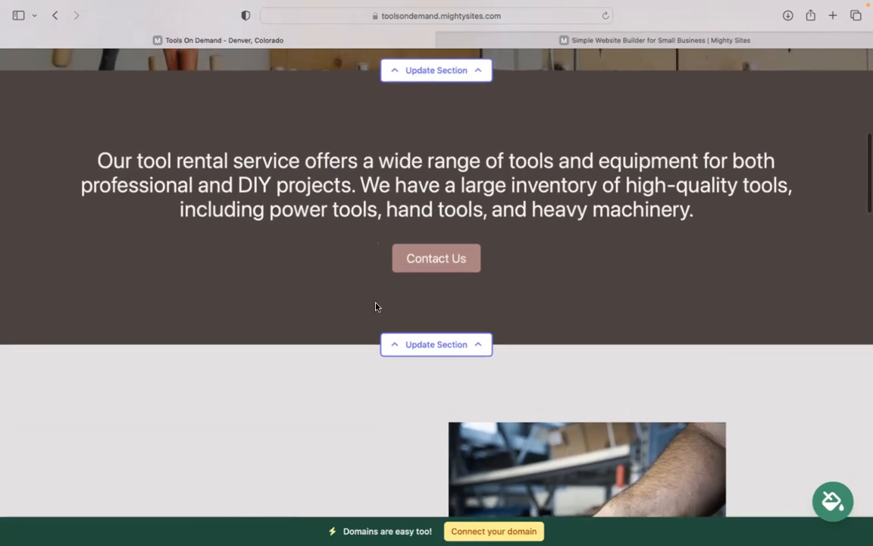
# Apply and save the light pink and brown colour theme for the whole site.
pyautogui.click(838, 509)
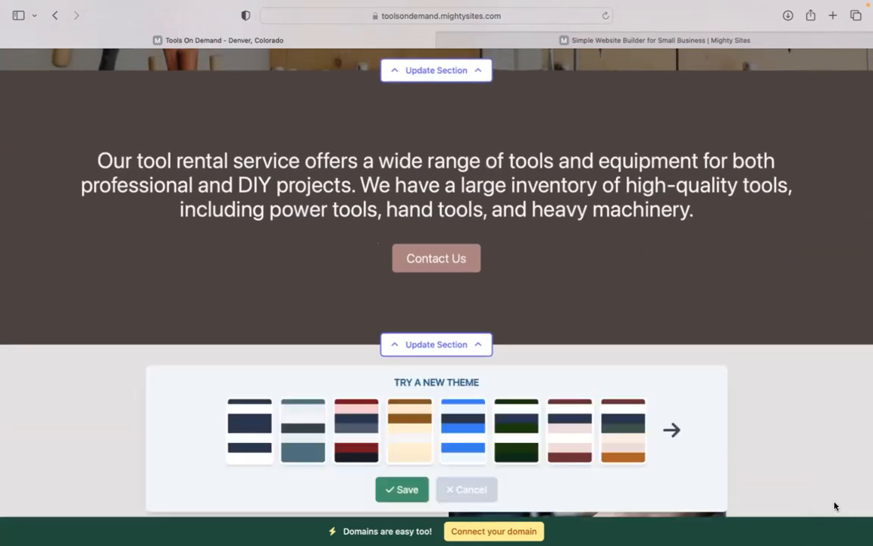
pyautogui.click(678, 432)
pyautogui.click(679, 434)
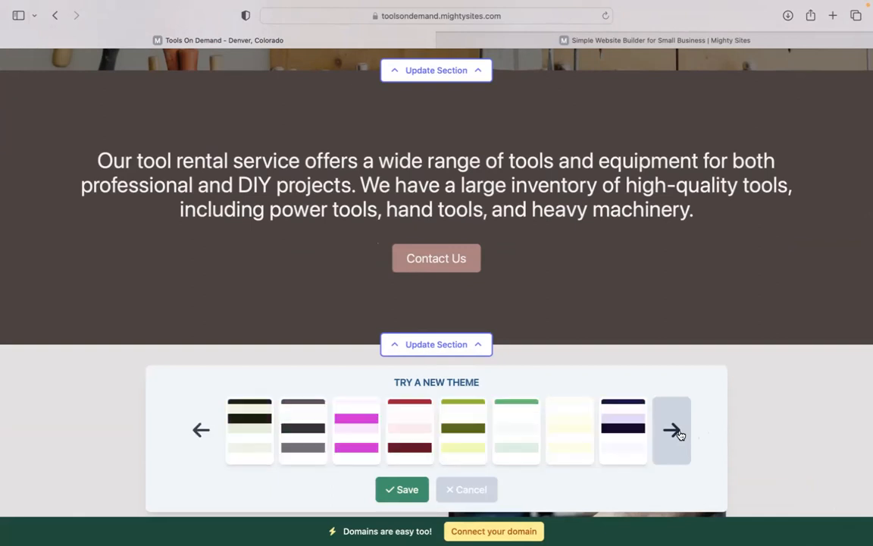
pyautogui.click(680, 434)
pyautogui.click(292, 443)
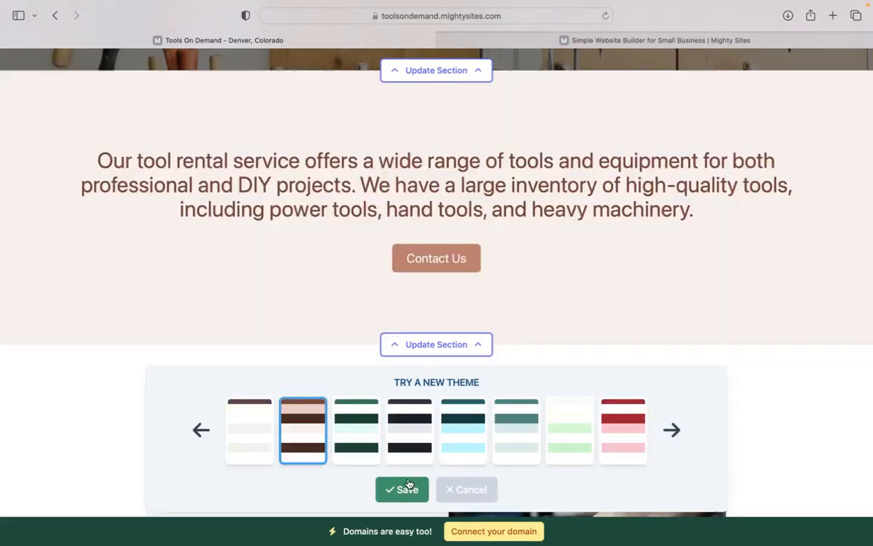
pyautogui.click(402, 489)
pyautogui.scroll(6, 437, 288)
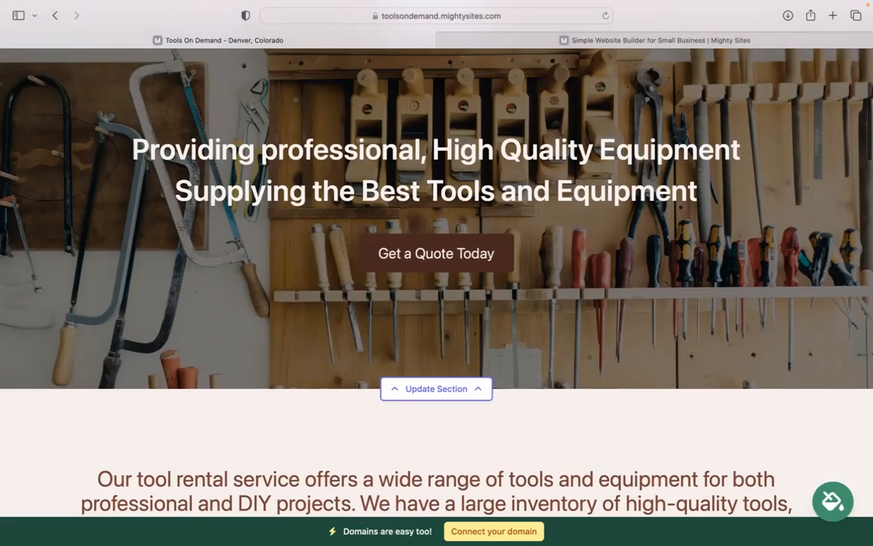
pyautogui.scroll(-5, 436, 288)
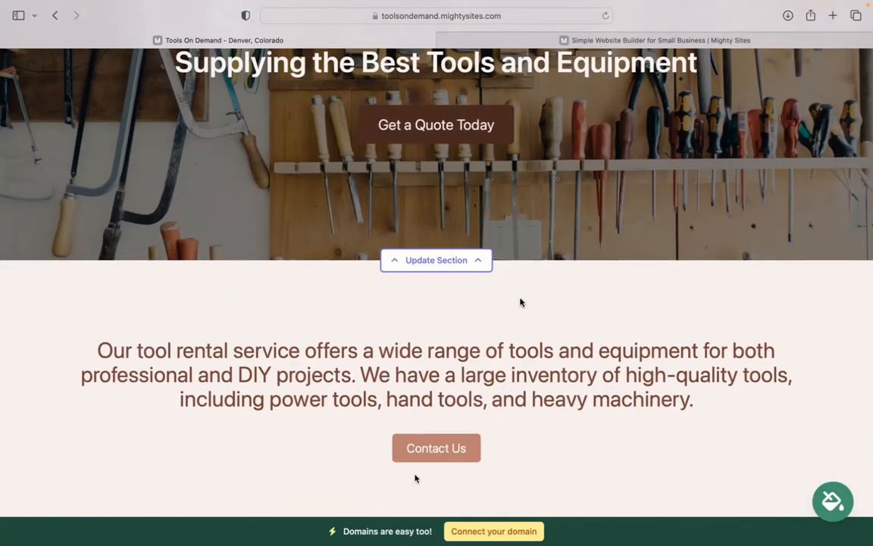
# Browse the hero's background photo options in the stock library without changing the image.
pyautogui.click(447, 263)
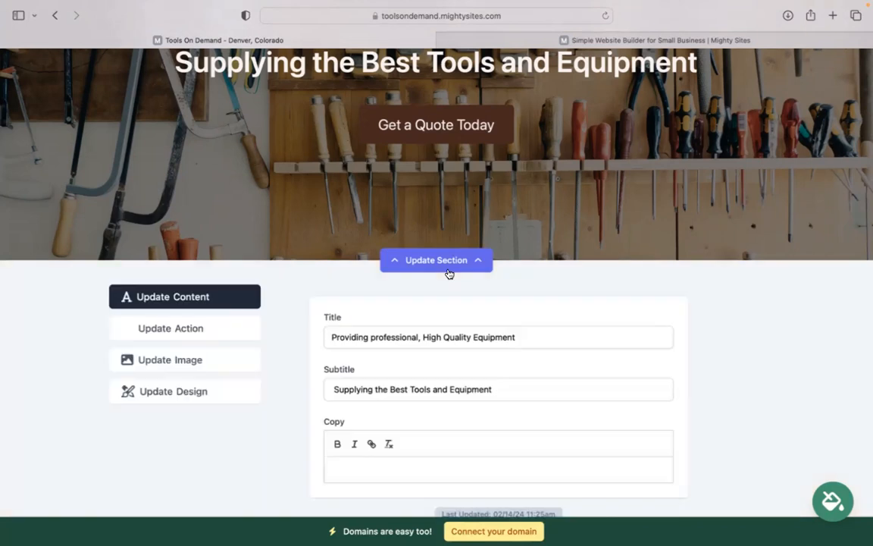
pyautogui.click(185, 359)
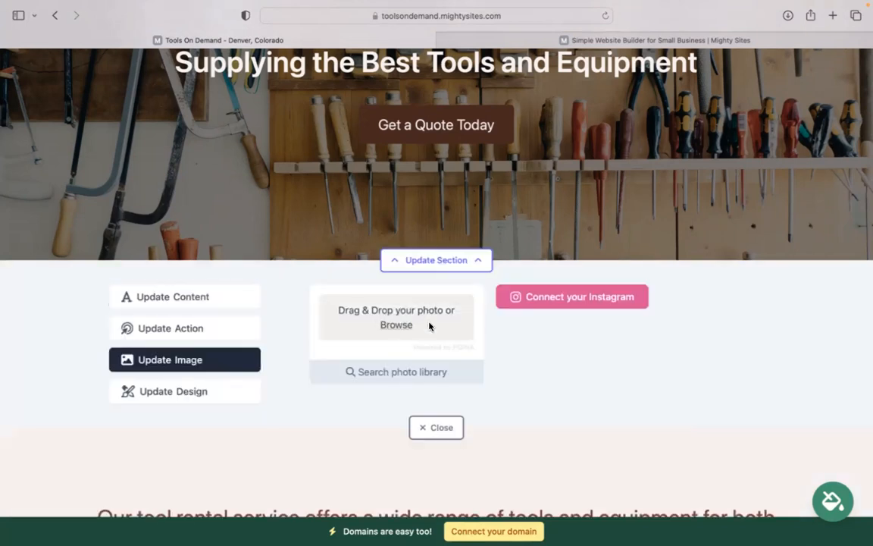
pyautogui.click(429, 373)
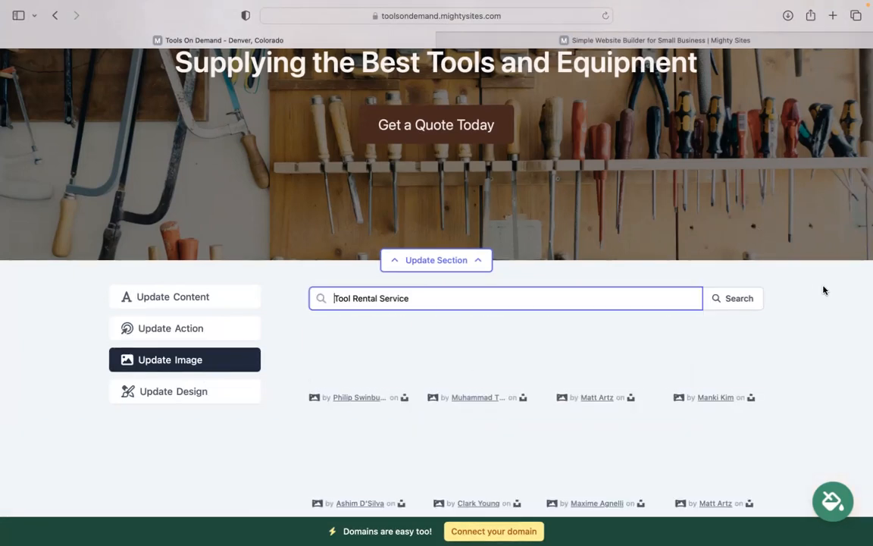
pyautogui.scroll(-5, 589, 410)
pyautogui.click(552, 432)
pyautogui.click(369, 89)
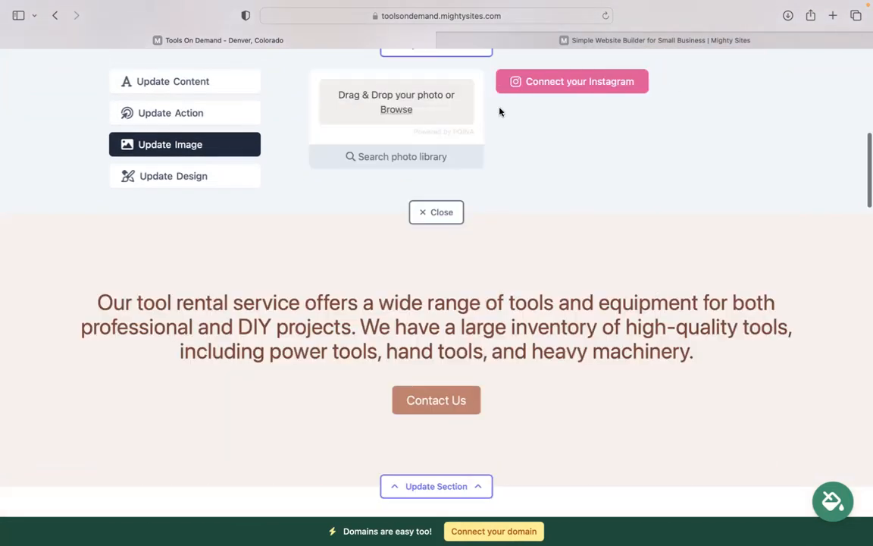
pyautogui.scroll(3, 576, 120)
# Keep the Get a Quote Today button linked to My Website: Home: Lead Form section.
pyautogui.click(166, 256)
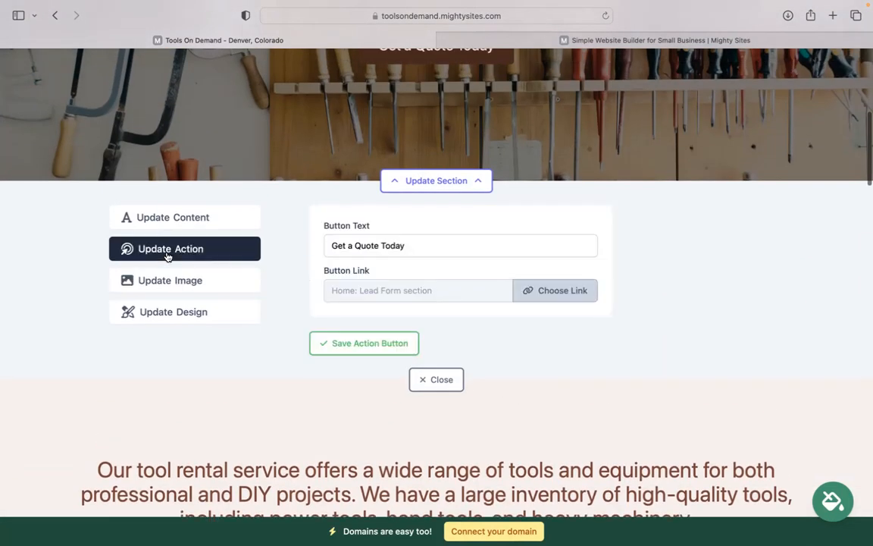
pyautogui.scroll(3, 372, 187)
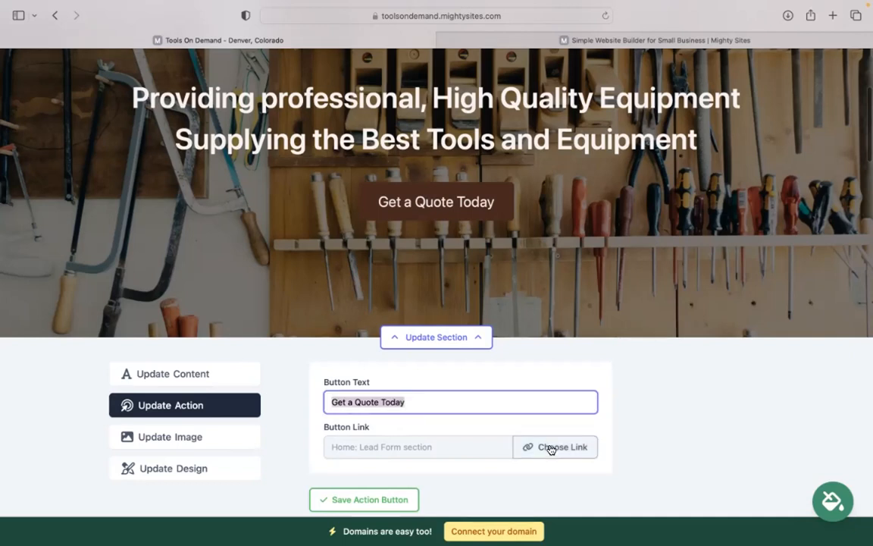
pyautogui.click(549, 446)
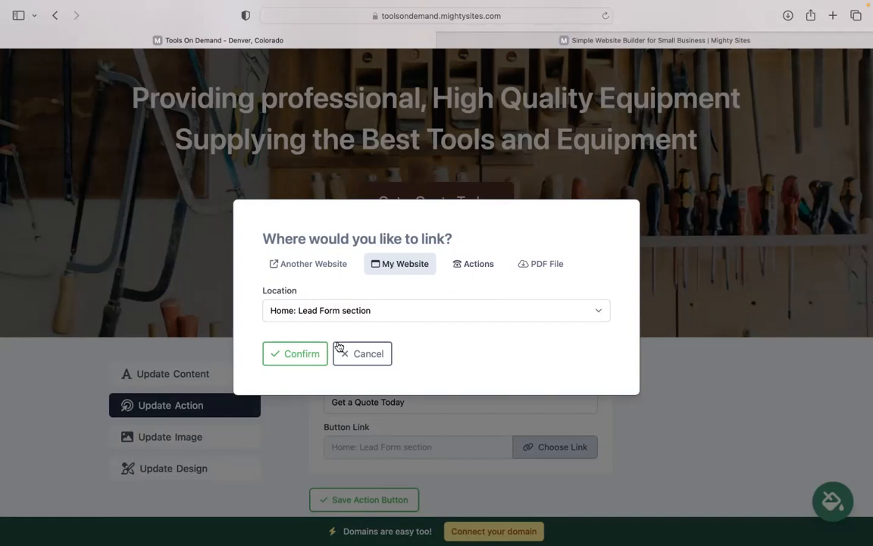
pyautogui.click(295, 353)
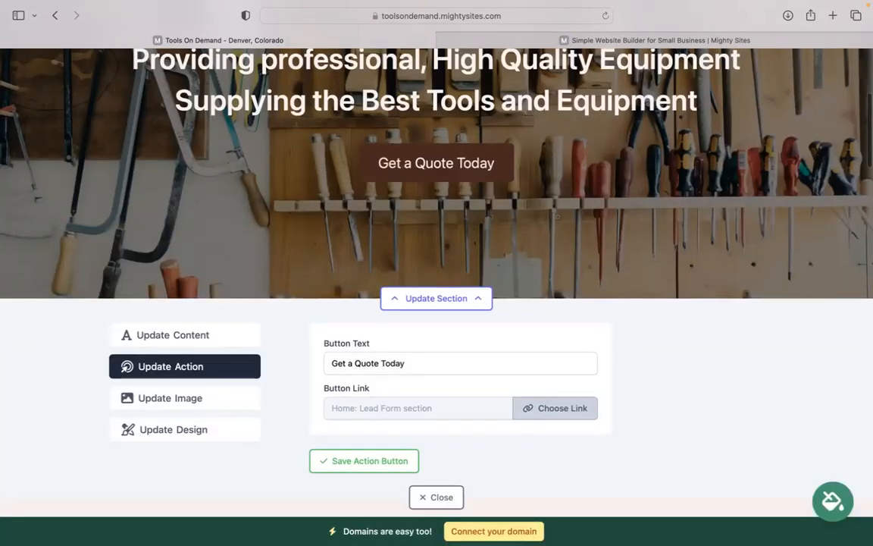
# Close the Update Action panel and scroll down to the Get In Touch form.
pyautogui.click(425, 345)
pyautogui.scroll(-15, 453, 343)
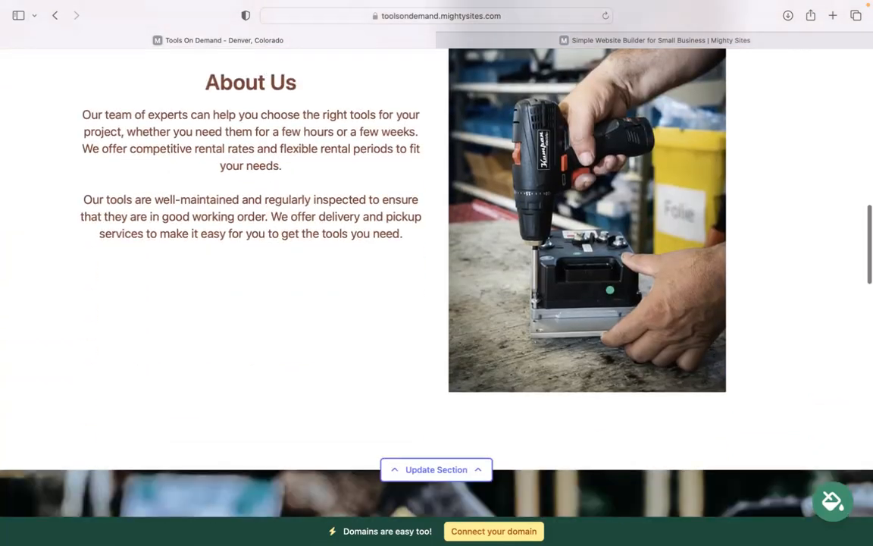
pyautogui.scroll(-12, 633, 287)
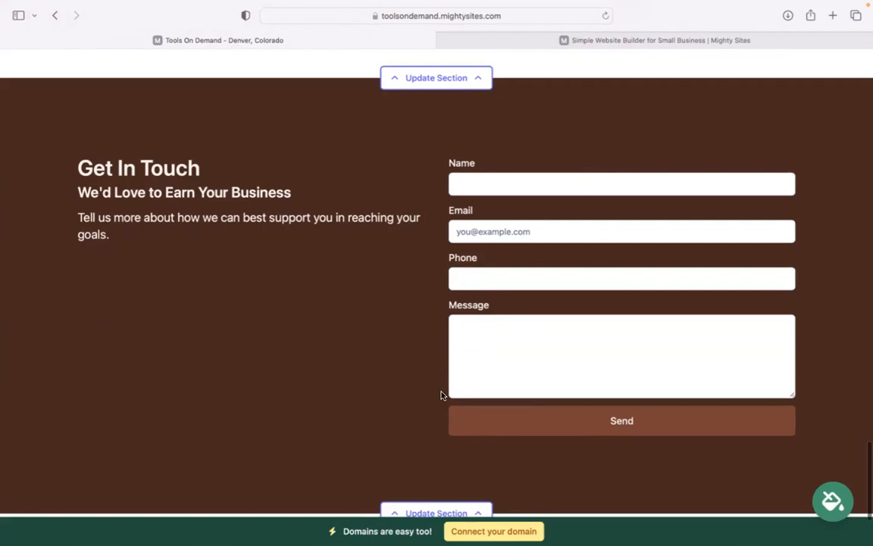
pyautogui.scroll(-2, 442, 395)
# Scroll back up to the hero heading with its Get a Quote Today button.
pyautogui.scroll(10, 441, 395)
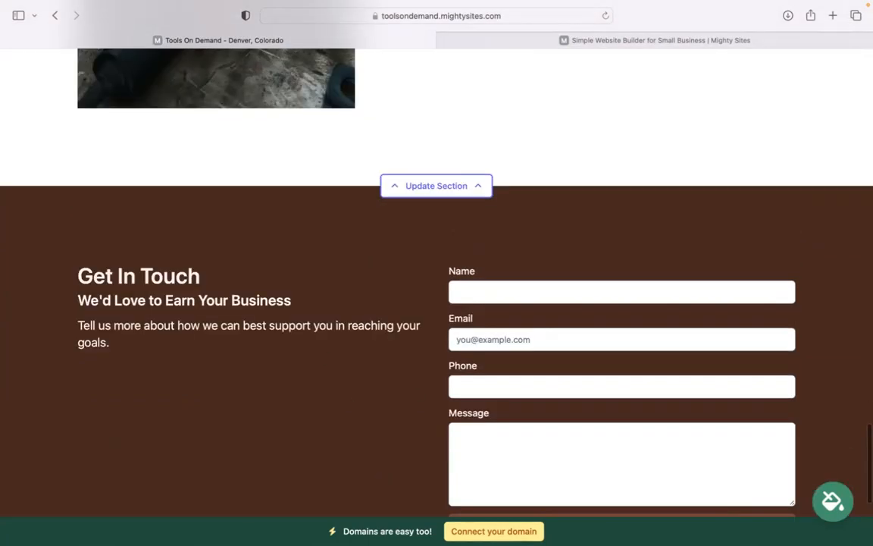
pyautogui.scroll(3, 465, 504)
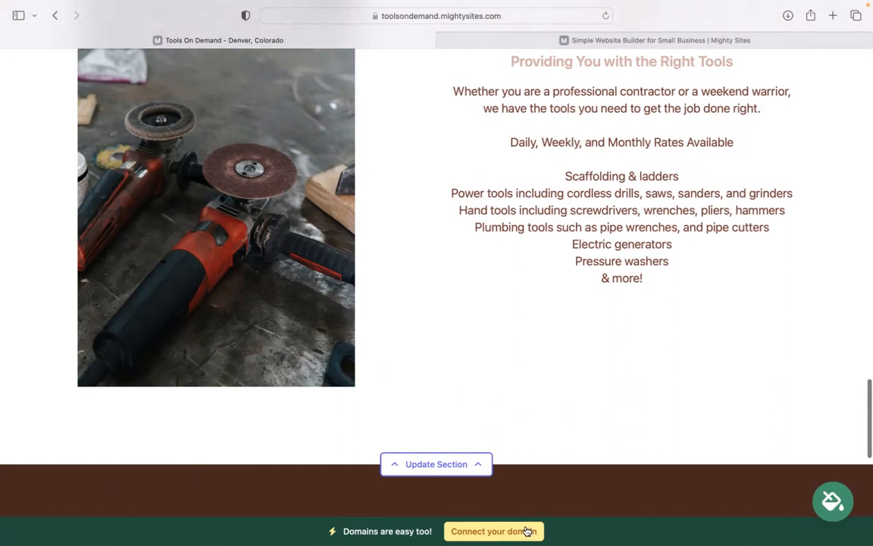
pyautogui.scroll(5, 436, 280)
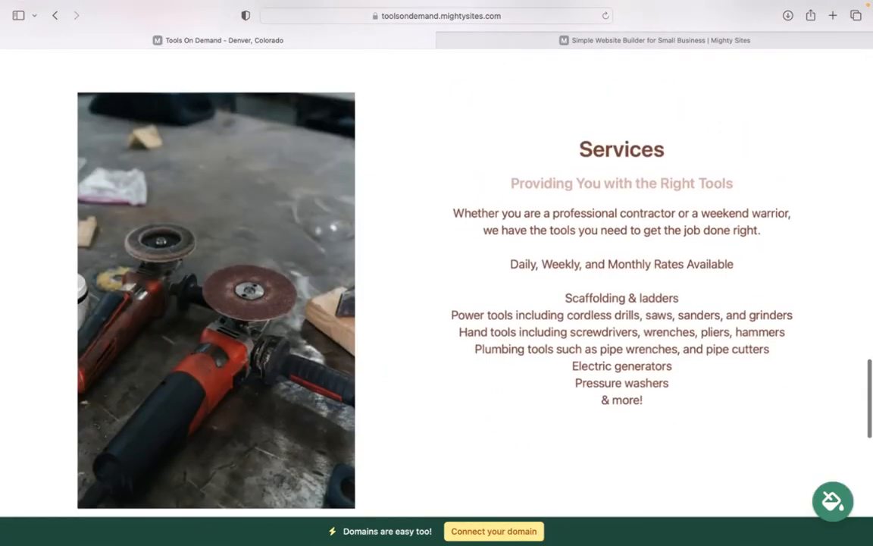
pyautogui.scroll(4, 436, 280)
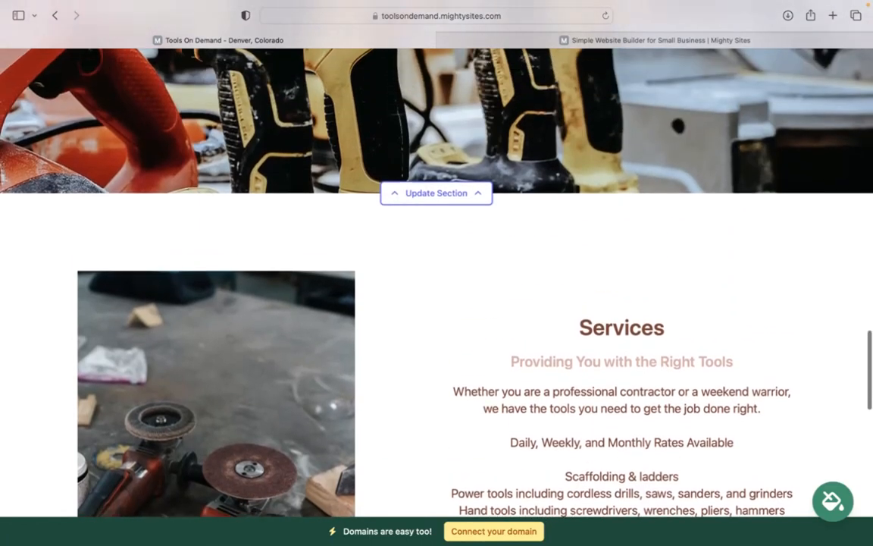
pyautogui.scroll(3, 437, 280)
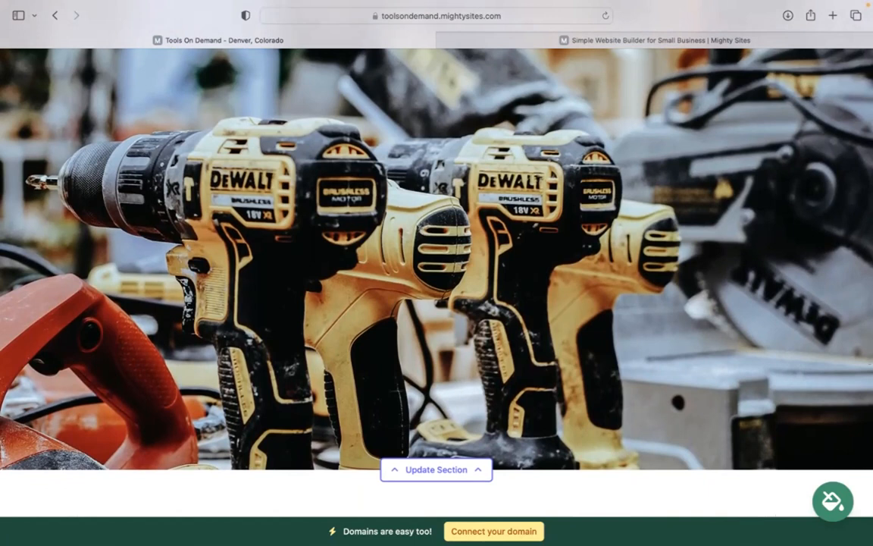
pyautogui.scroll(4, 437, 281)
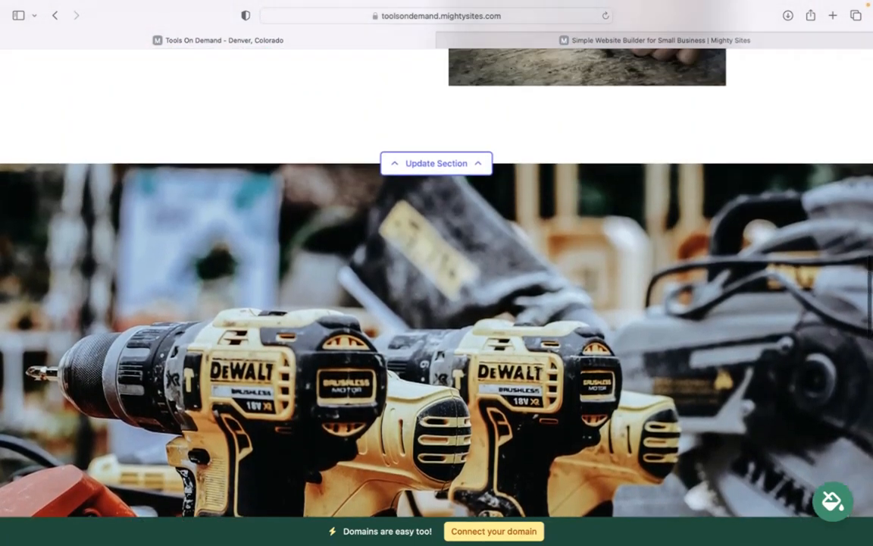
pyautogui.scroll(3, 497, 517)
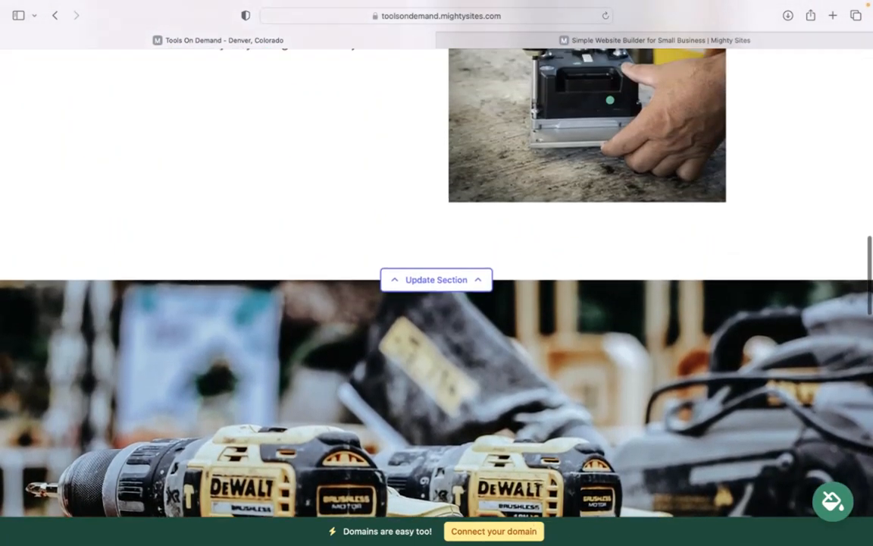
pyautogui.scroll(8, 437, 304)
pyautogui.scroll(5, 436, 281)
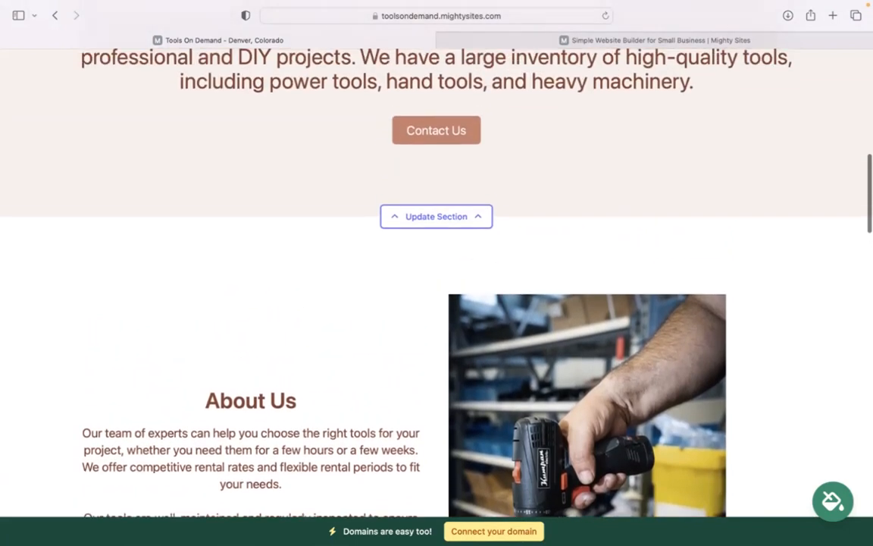
pyautogui.scroll(5, 437, 281)
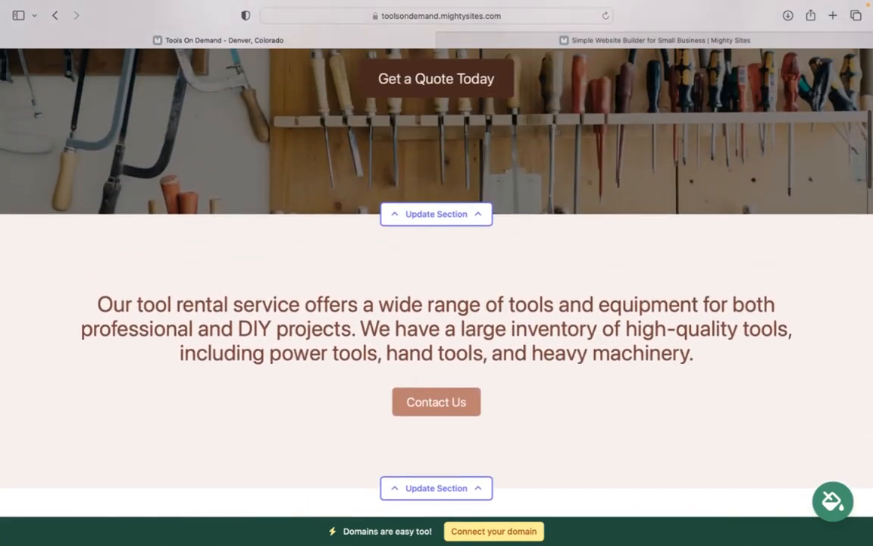
pyautogui.scroll(4, 437, 280)
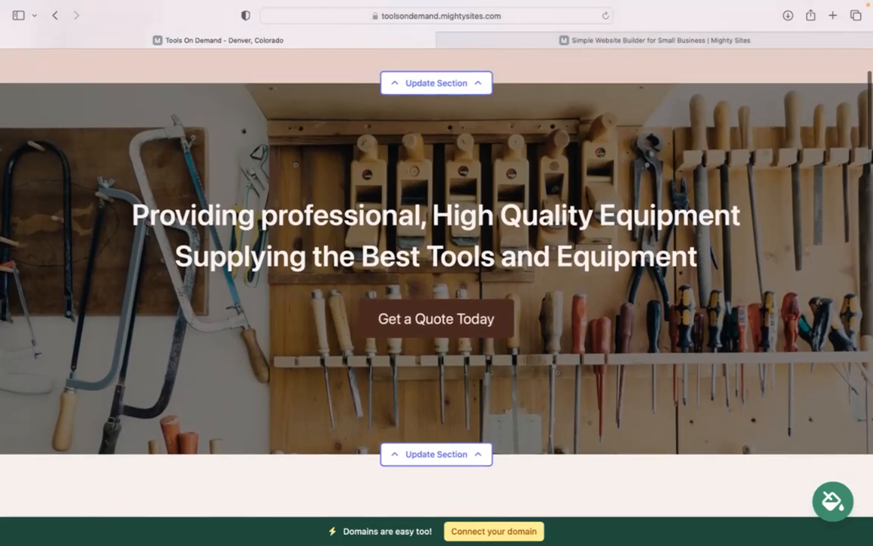